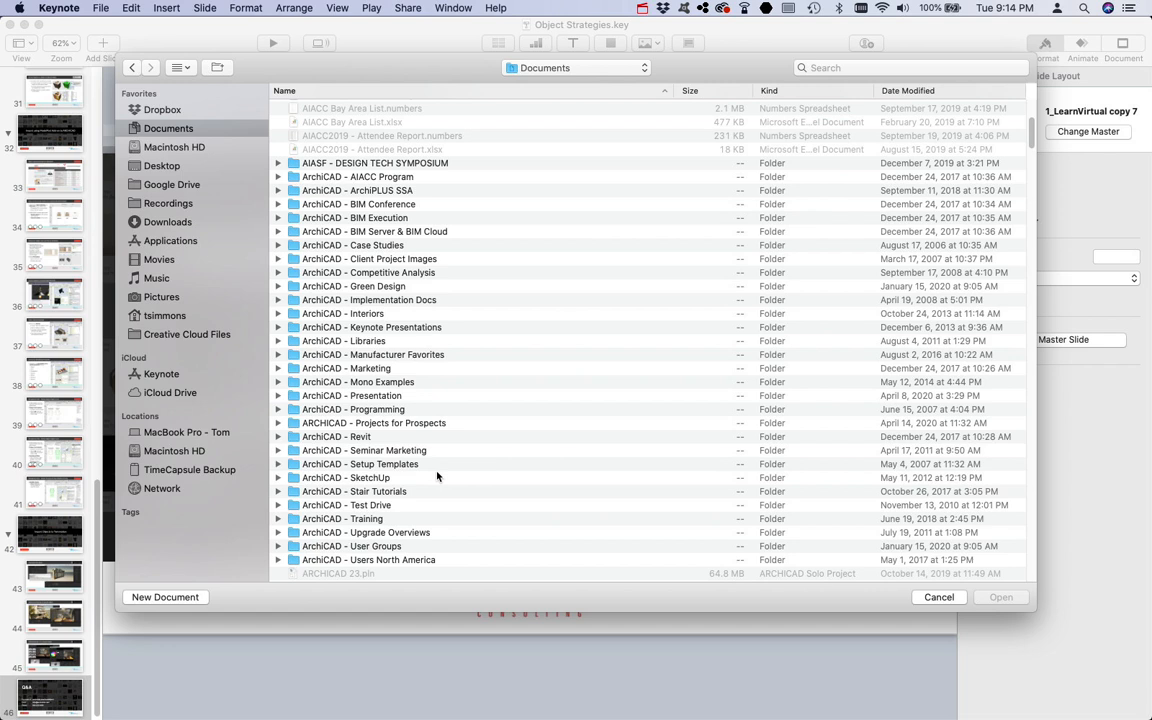
Step: Open the AC30-Renovation - 2D to 3D Management.key presentation from the BIM in 30 Minutes folder in Documents
scroll(437, 477, "down", 10)
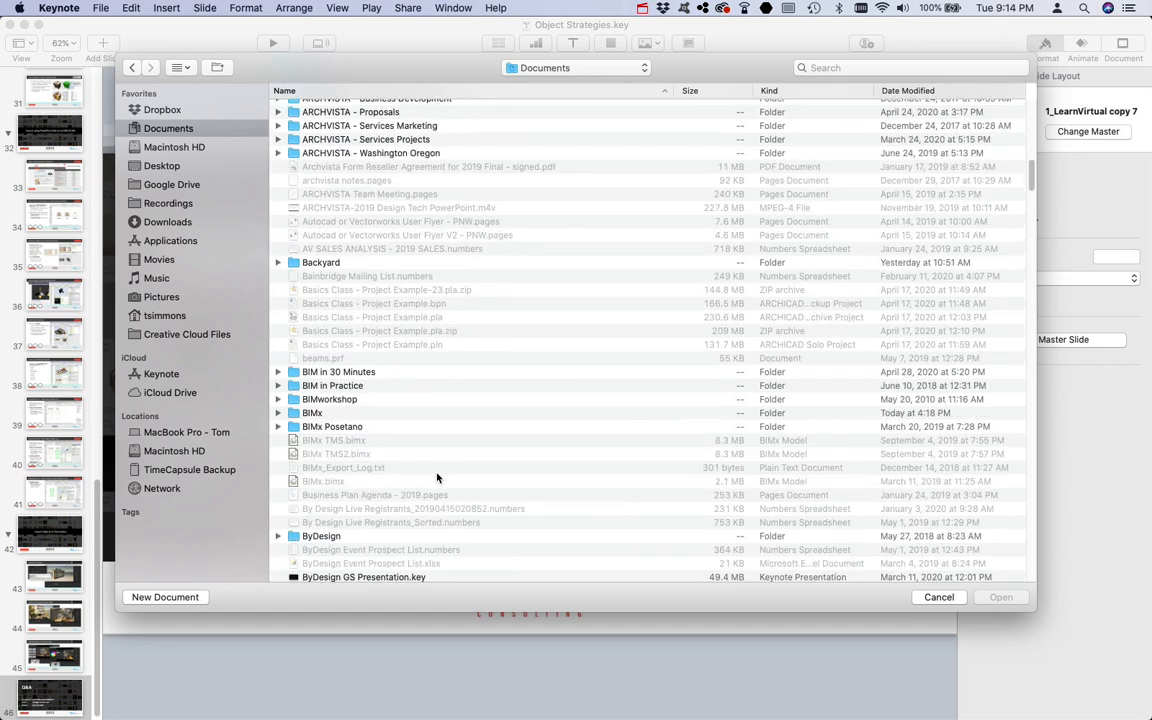
left_click(360, 371)
double_click(360, 371)
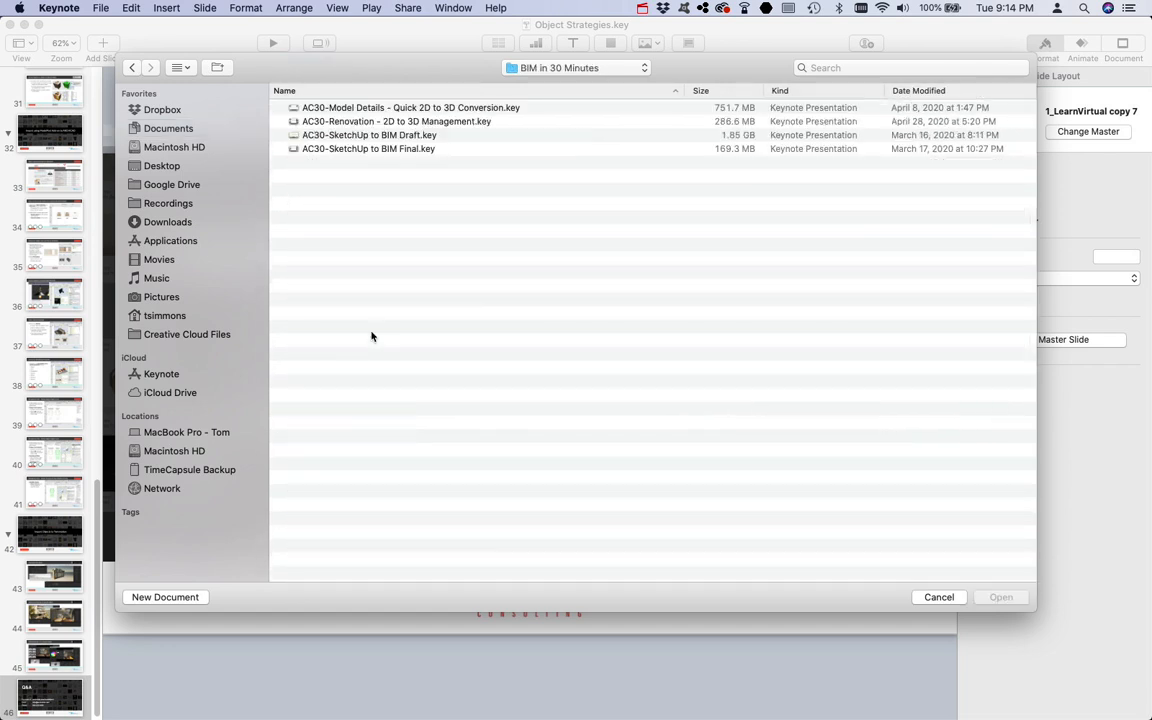
left_click(455, 122)
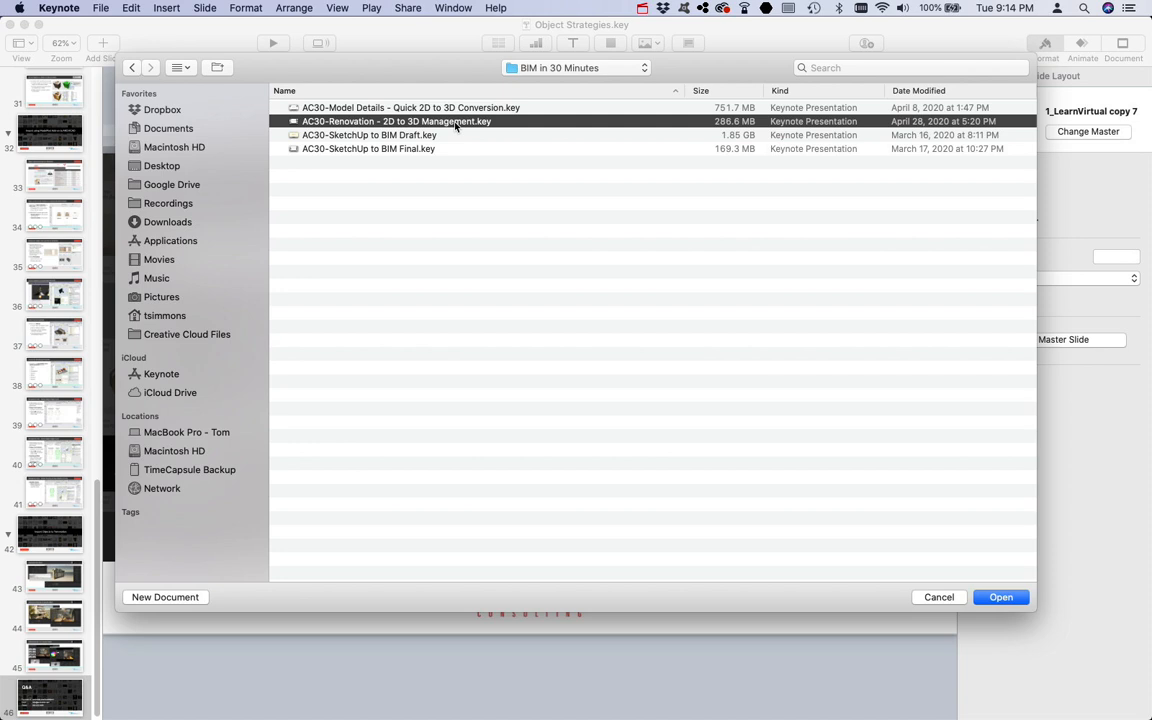
double_click(455, 122)
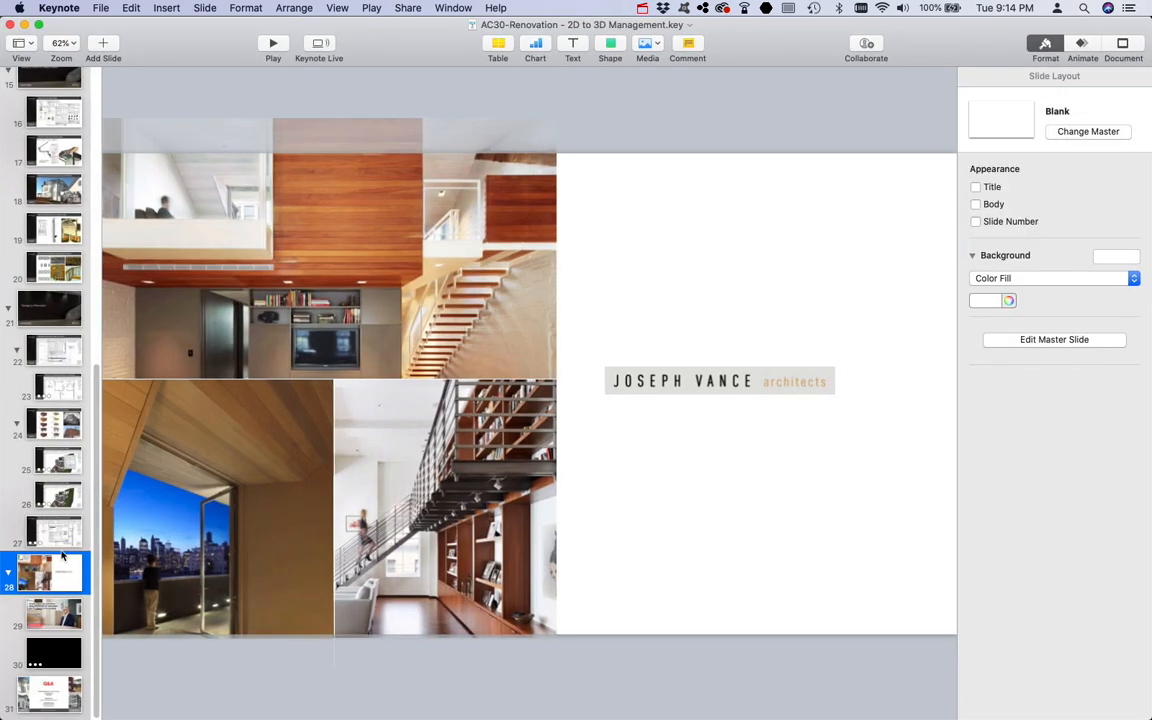
Step: Go to the Q&A slide 31 and select all the contact text in its text box
left_click(58, 691)
left_click(603, 497)
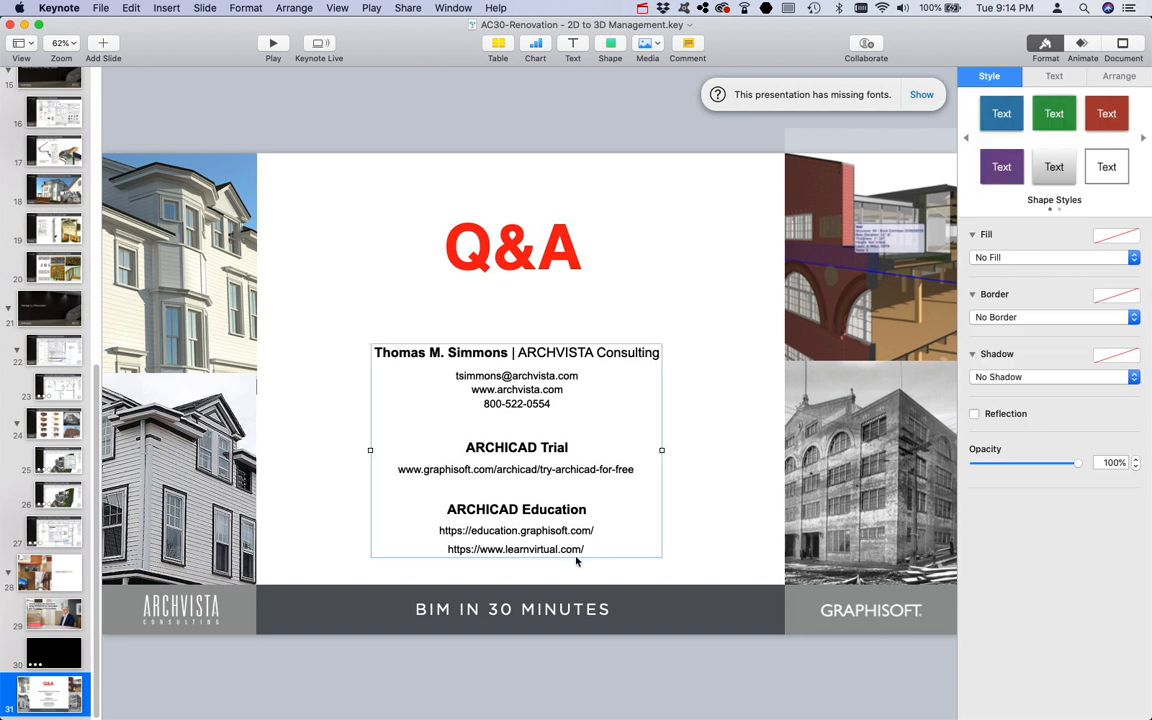
left_click_drag(585, 552, 309, 324)
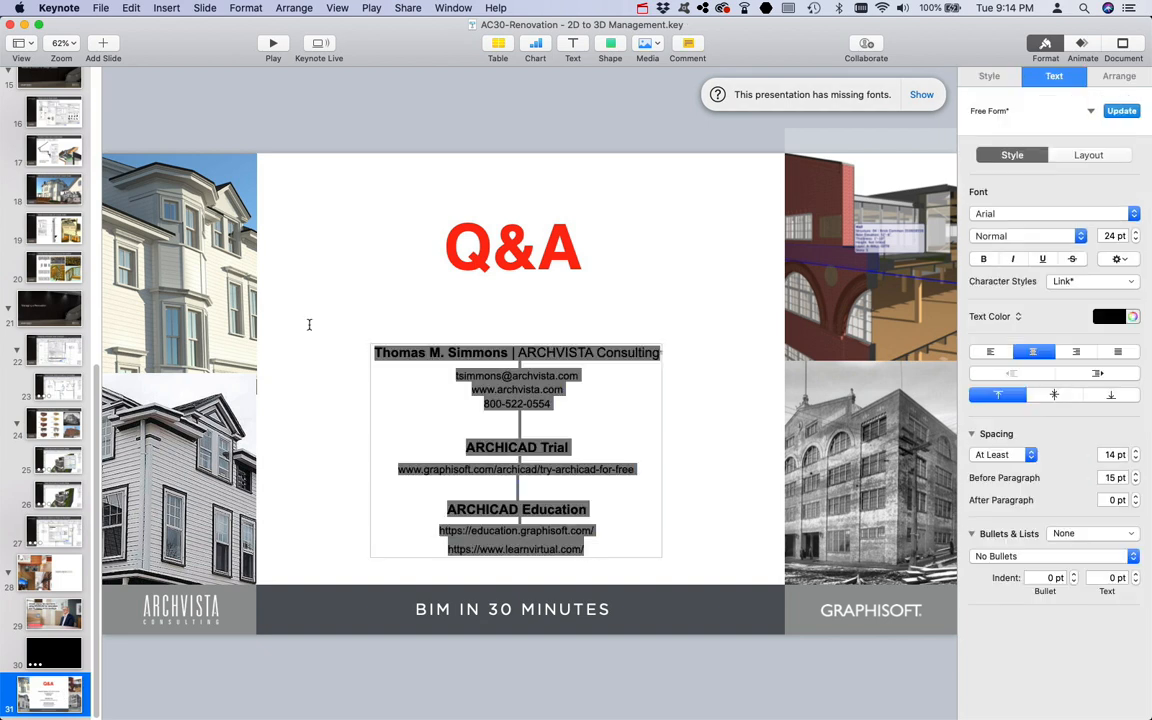
left_click(346, 121)
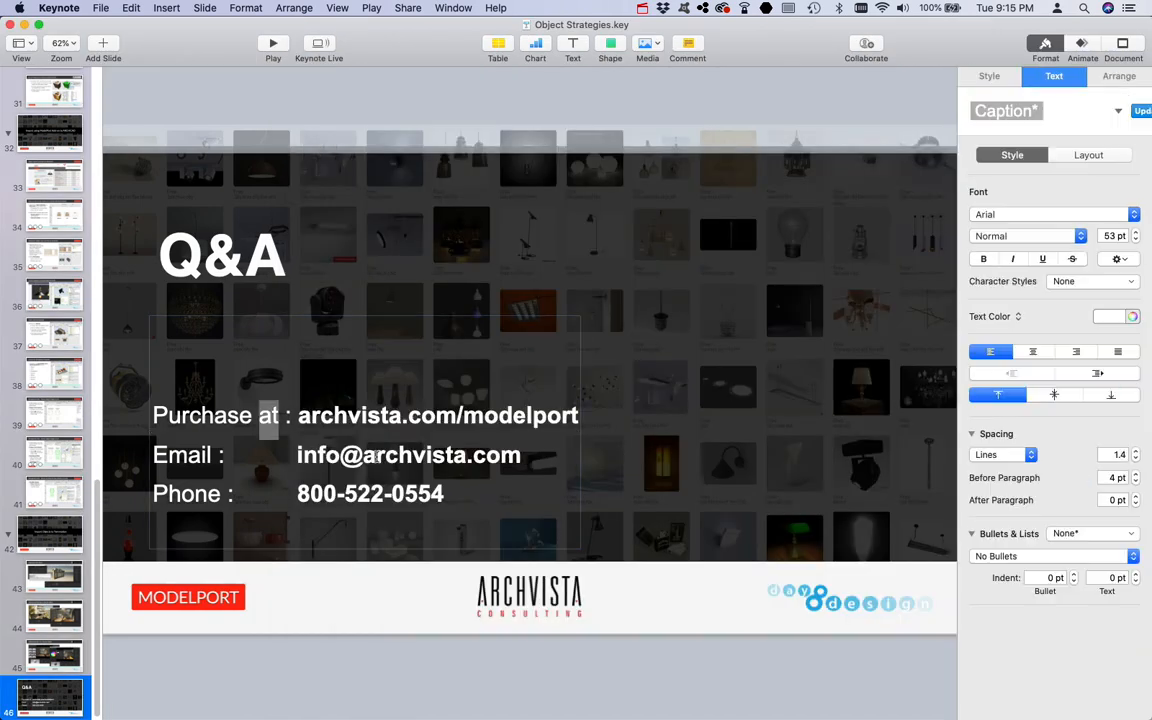
Step: Paste the copied contact text into the Q&A slide's text box in Object Strategies.key
left_click_drag(470, 481, 140, 385)
key("super+v")
key("super+z")
left_click(131, 8)
left_click(162, 102)
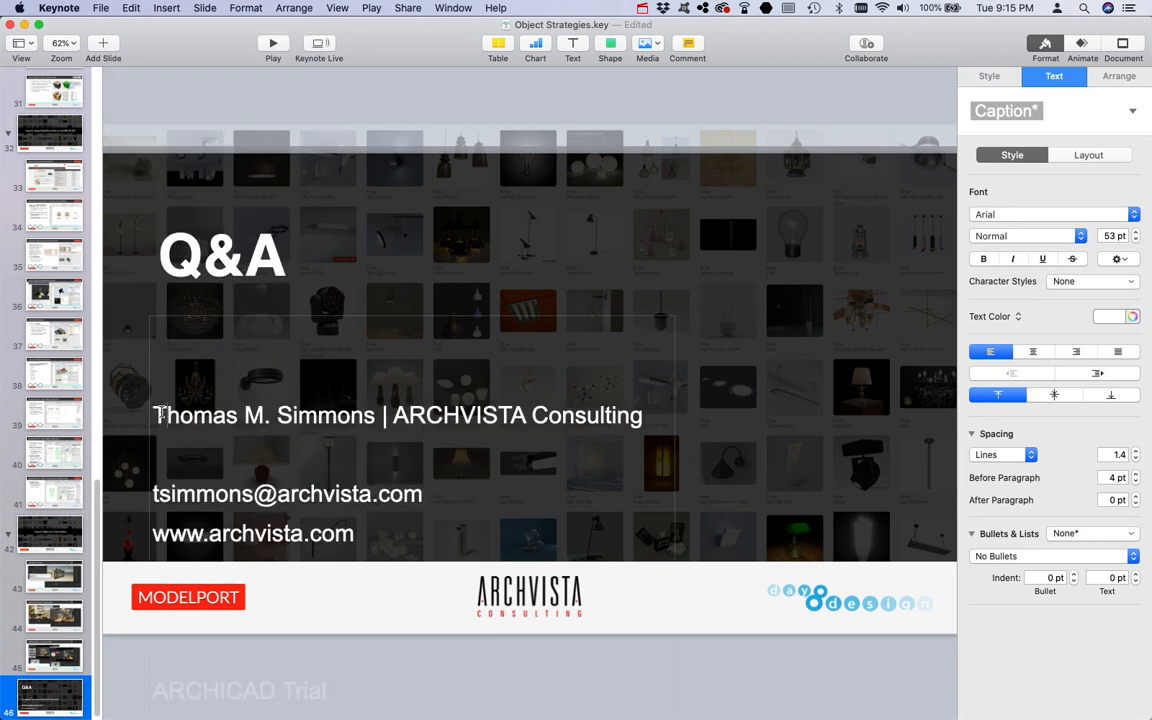
Step: Set all text in the Q&A contact text box to 30 pt
key("super+a")
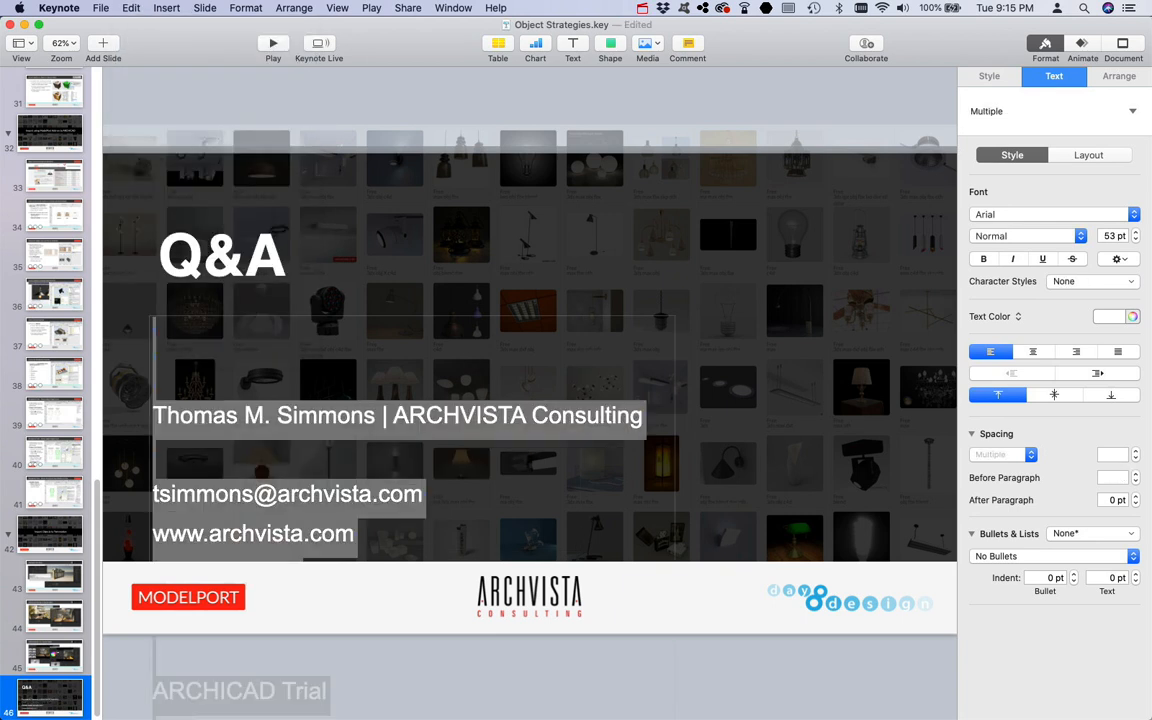
left_click(1110, 235)
type("30")
key("Return")
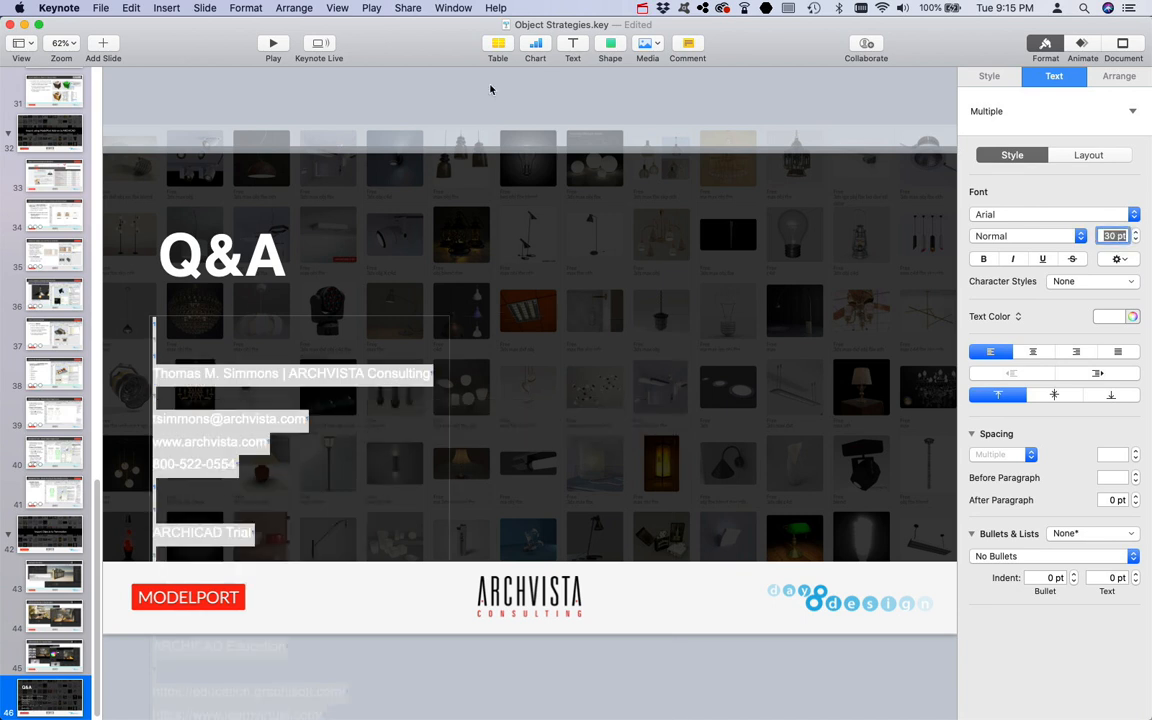
left_click(401, 303)
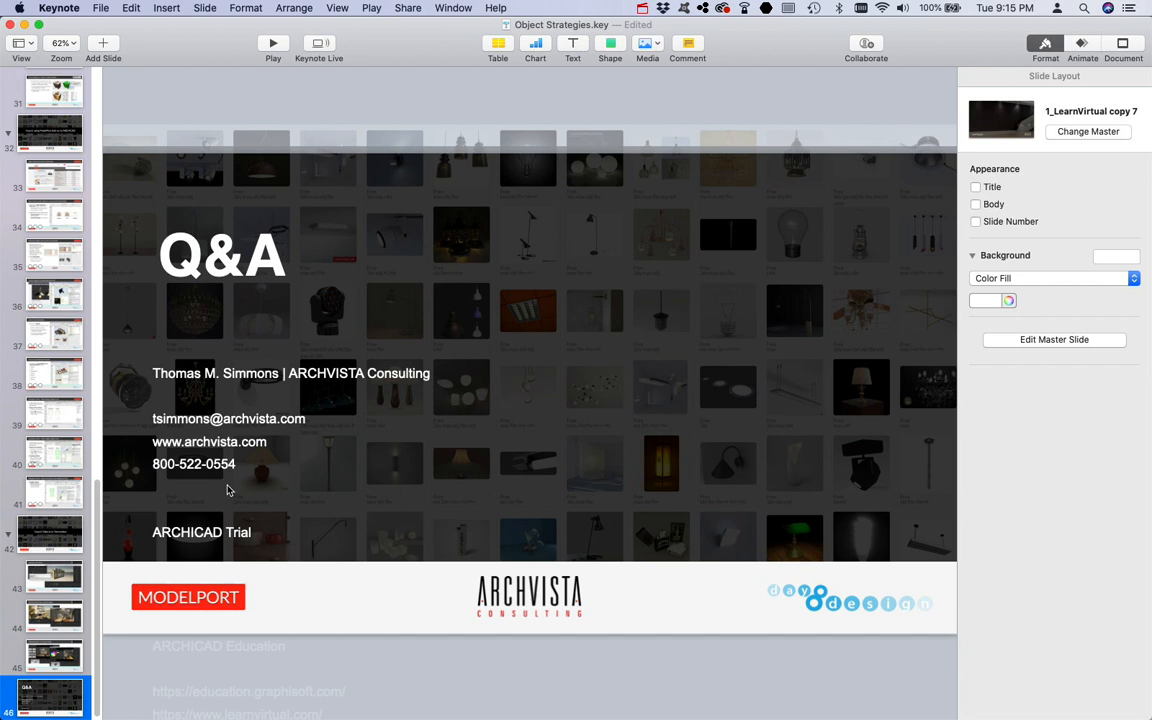
left_click(210, 470)
left_click(210, 488)
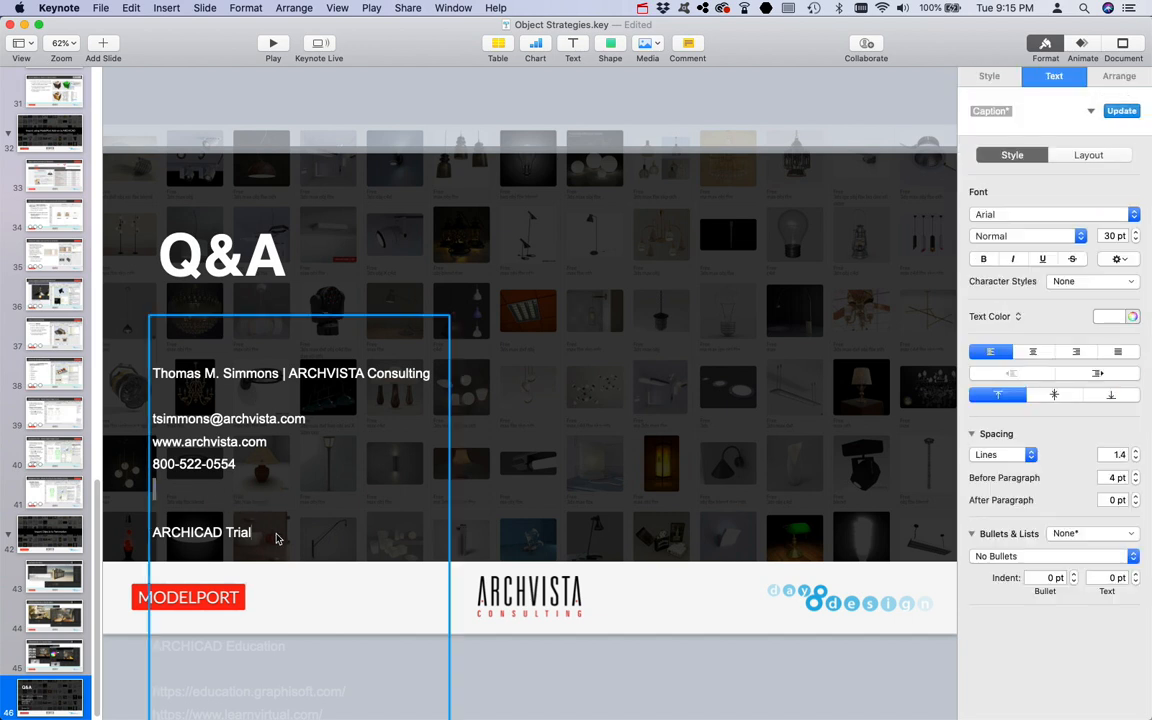
left_click_drag(263, 530, 152, 486)
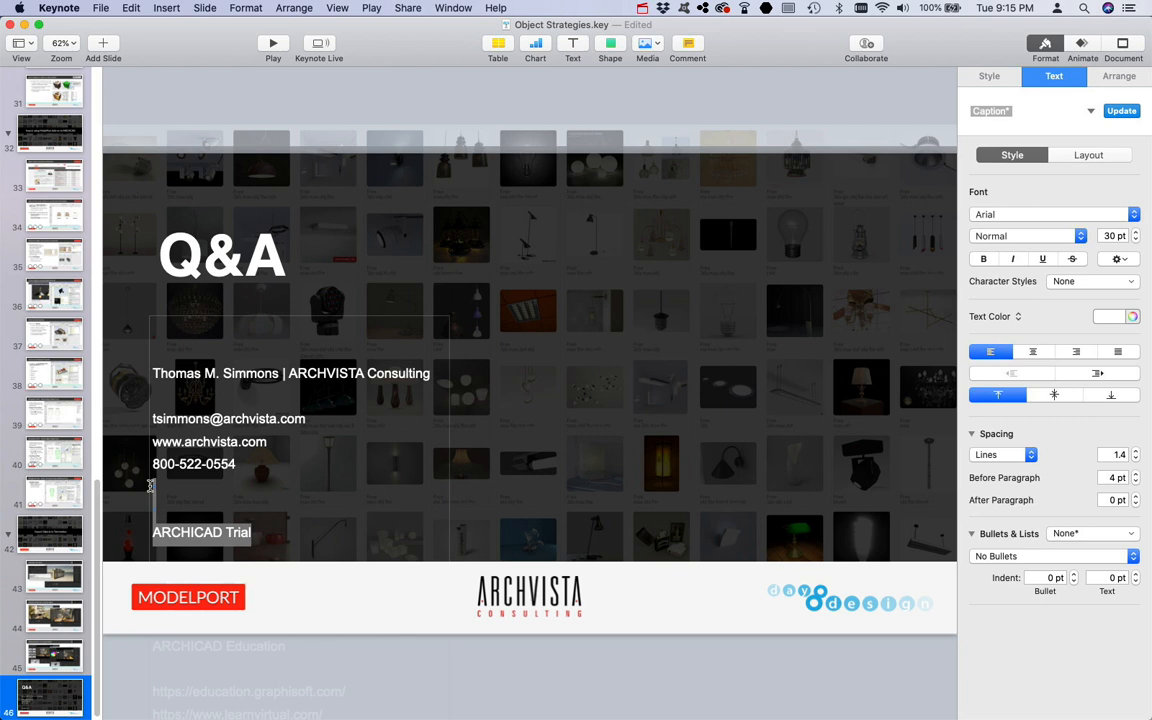
type("www.graphisoft.com/archicad/try-archicad-for-free")
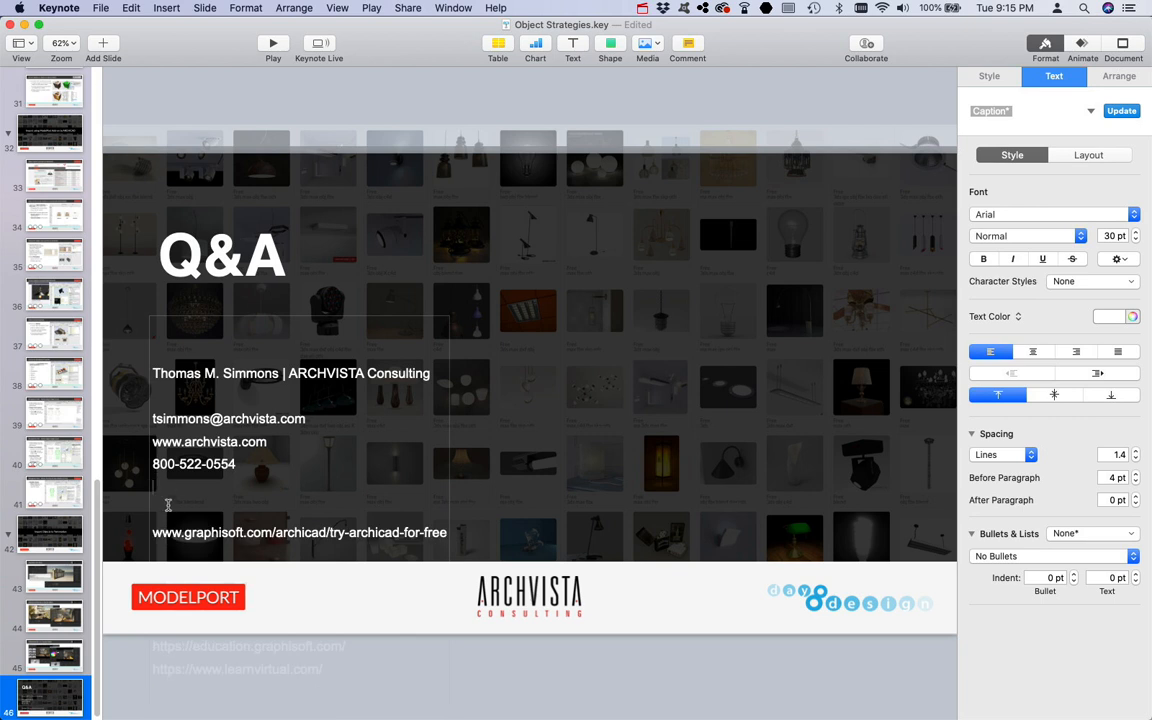
key("super+z")
Step: Move the contact text box up, just below the Q&A title
left_click(333, 87)
left_click_drag(269, 370, 279, 319)
Step: Join the ARCHICAD Trial heading and its URL onto one line separated by a colon
left_click(172, 509)
left_click(155, 528)
key("BackSpace")
key("BackSpace")
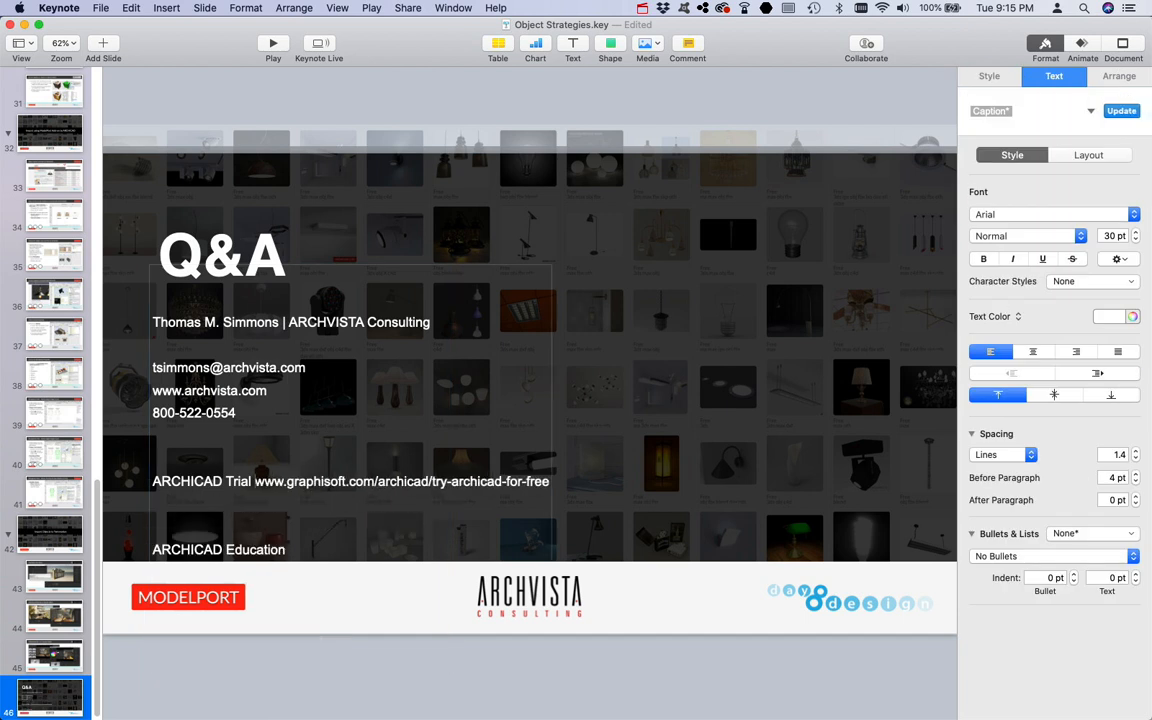
type(":")
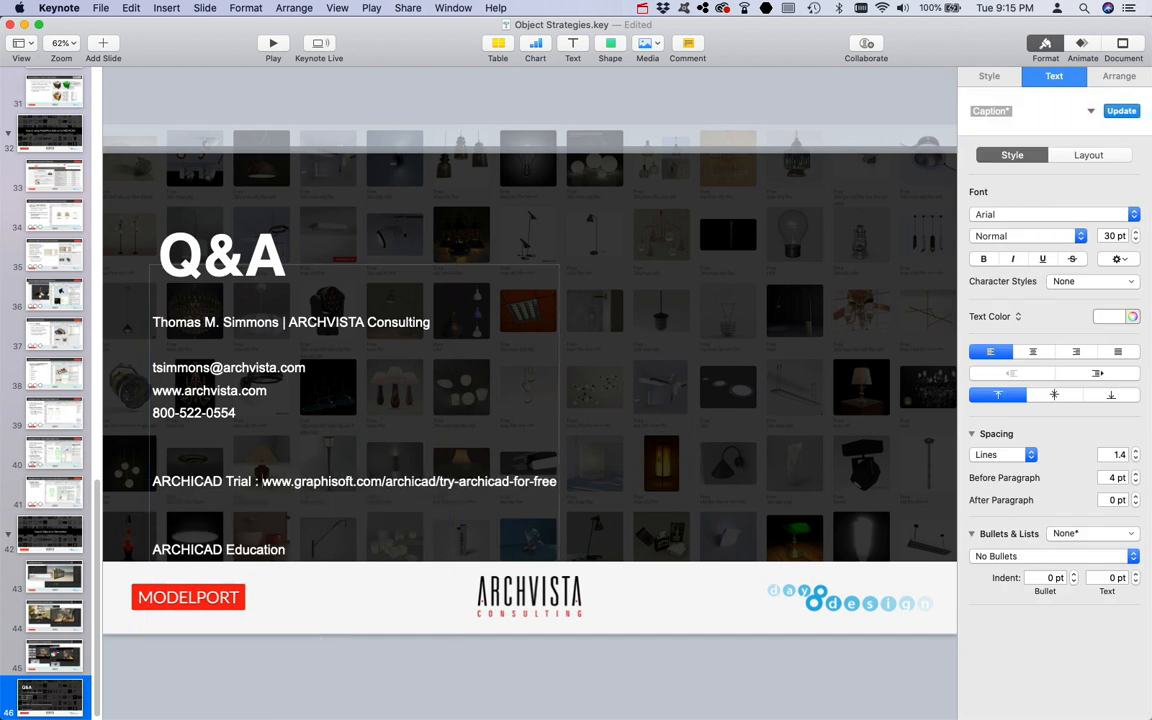
Step: Remove the blank lines above ARCHICAD Education and join that heading with its URL using a colon
left_click(153, 549)
key("BackSpace")
key("BackSpace")
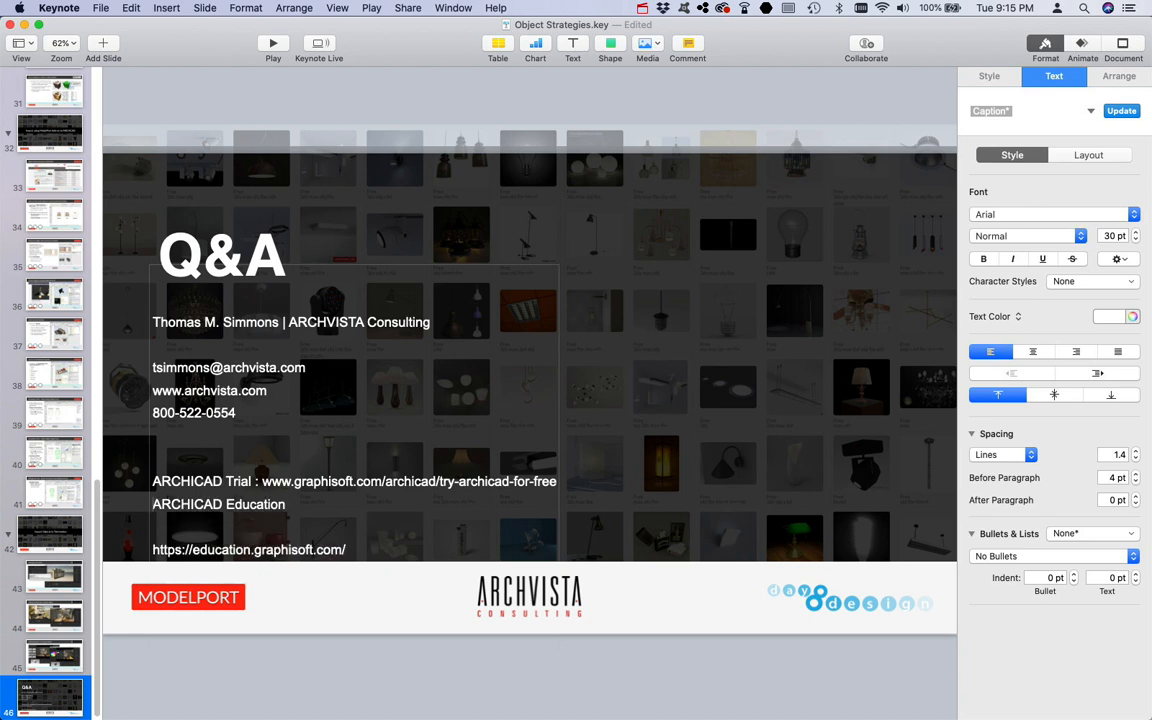
left_click(151, 549)
key("BackSpace")
type(":")
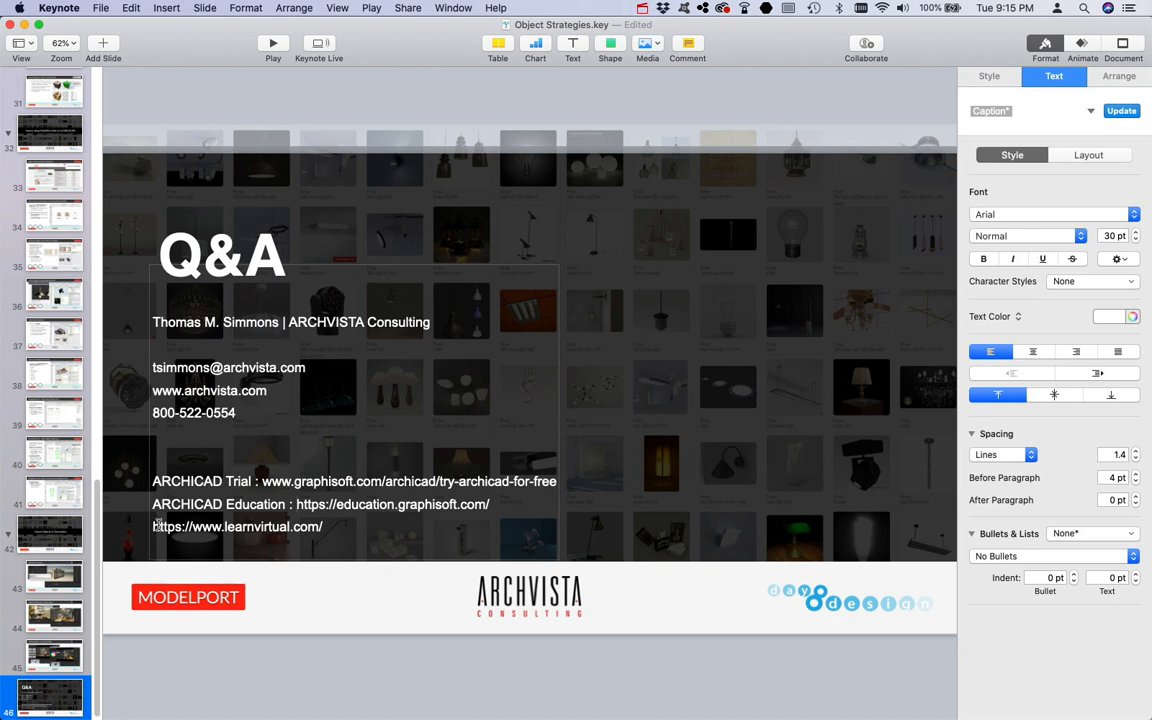
Step: Join the learnvirtual URL onto the ARCHICAD Education line, separated by "or"
left_click(153, 526)
key("BackSpace")
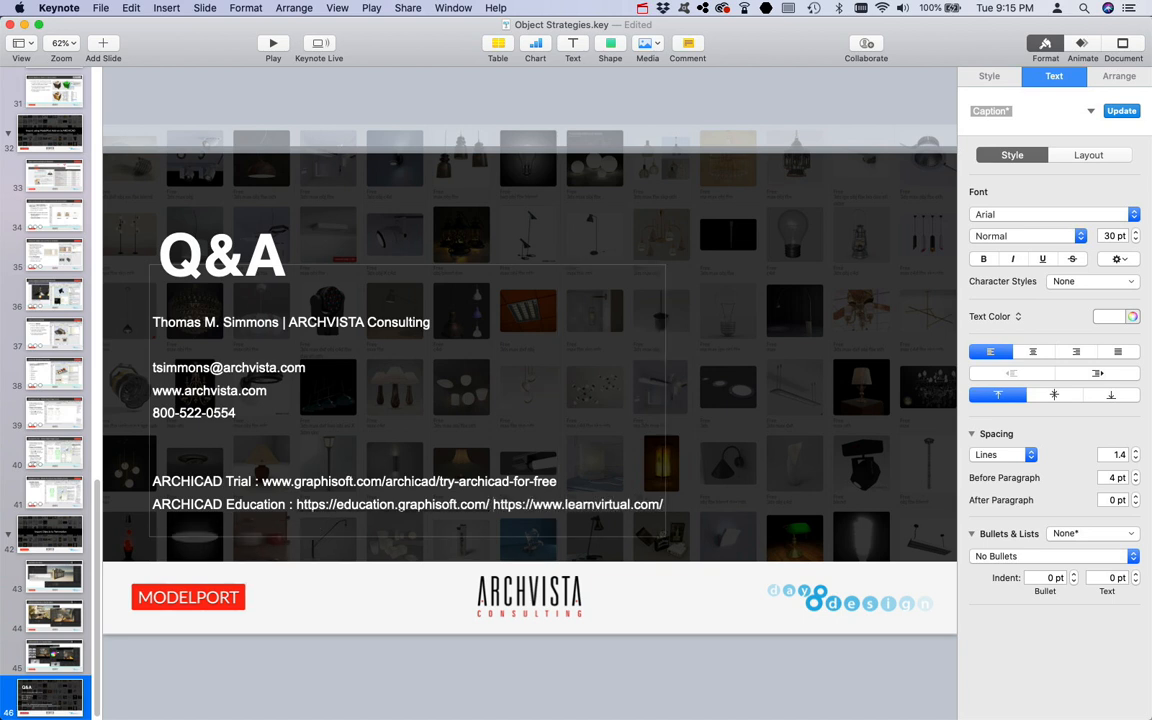
type("or")
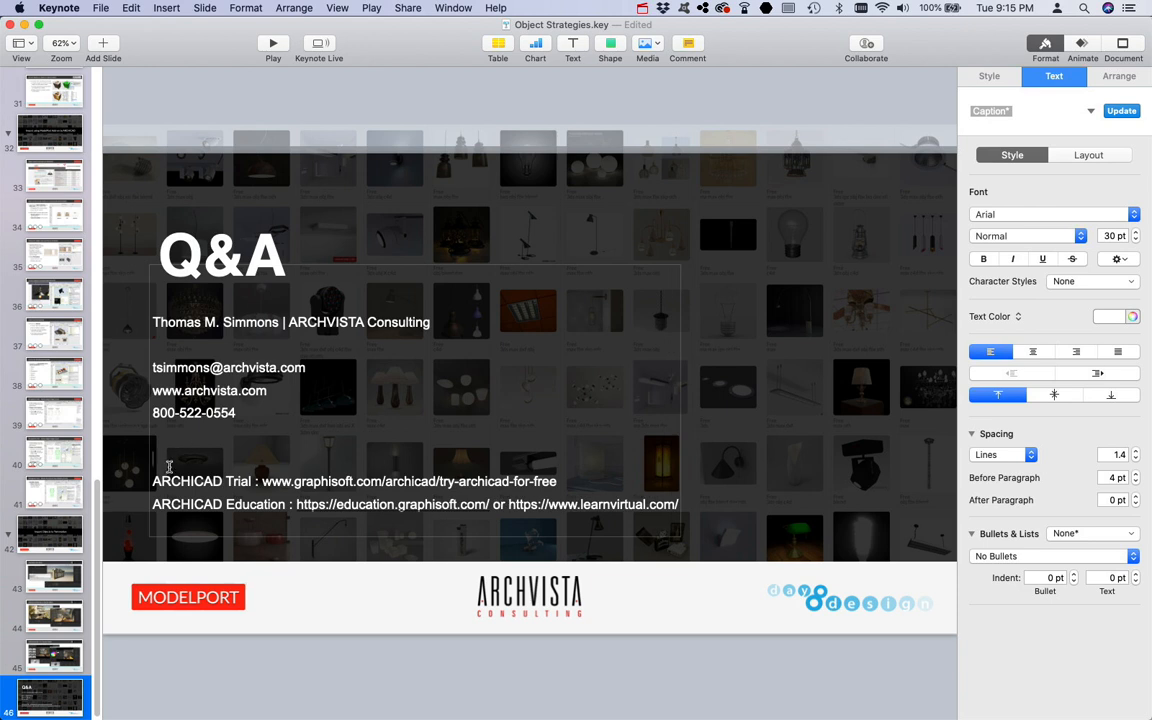
Step: Add a new "ModelPort :" line above the ARCHICAD Trial line
left_click_drag(258, 481, 141, 480)
key("super+c")
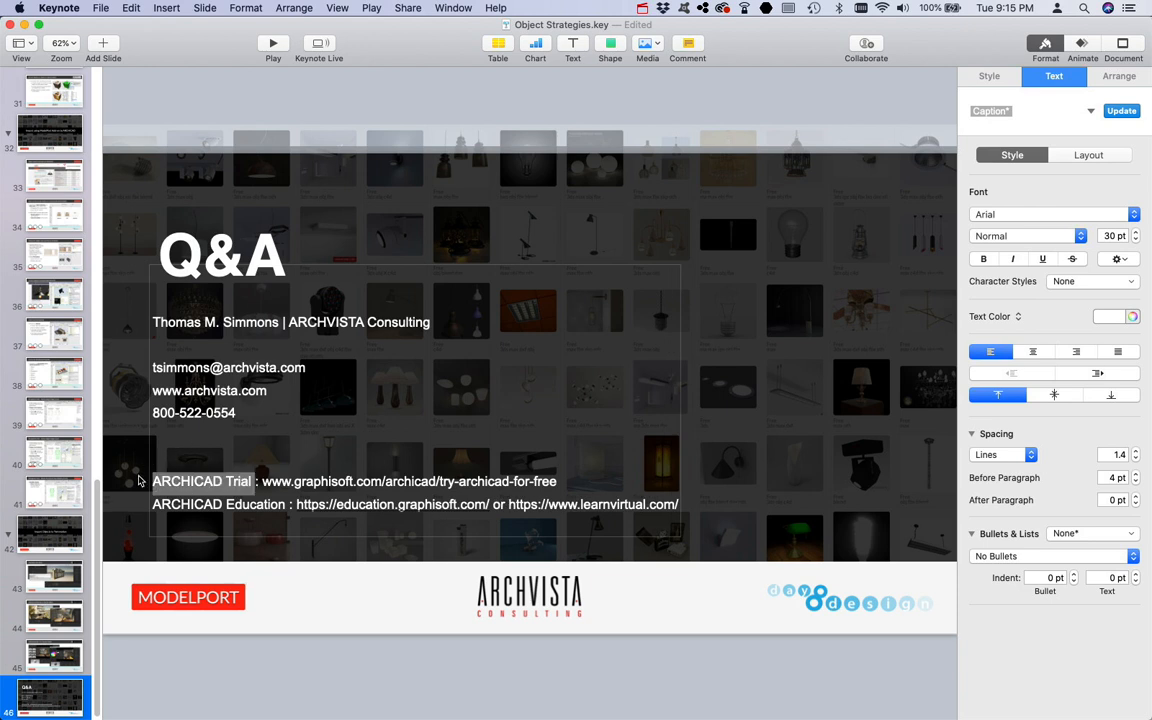
left_click(189, 466)
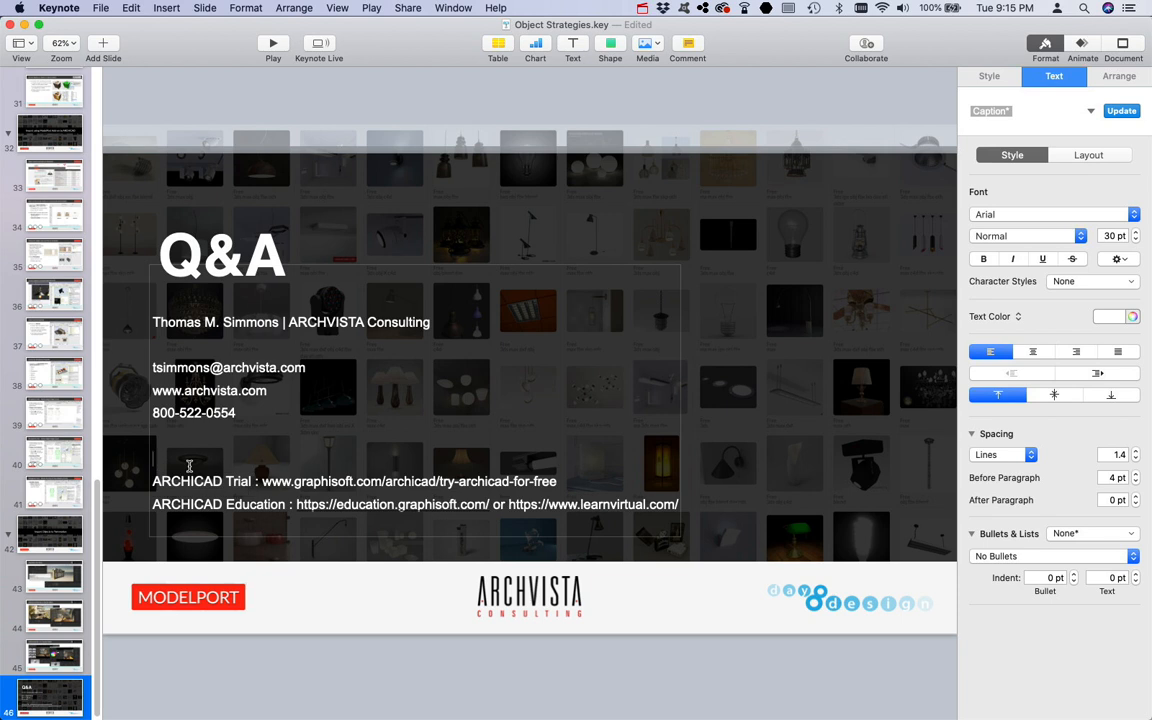
key("super+v")
left_click_drag(248, 459, 135, 451)
type("Model")
left_click(438, 98)
Step: Switch to Safari, open the archvista.com ModelPort page, and copy its address
mouse_move(518, 712)
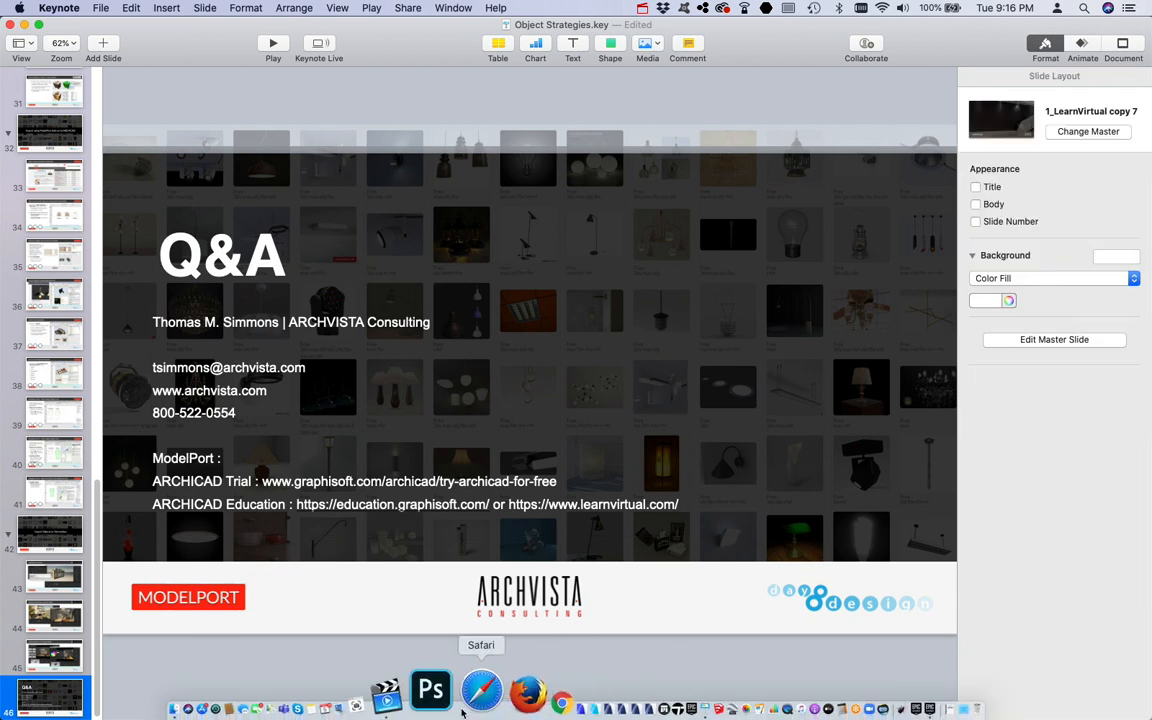
left_click(466, 700)
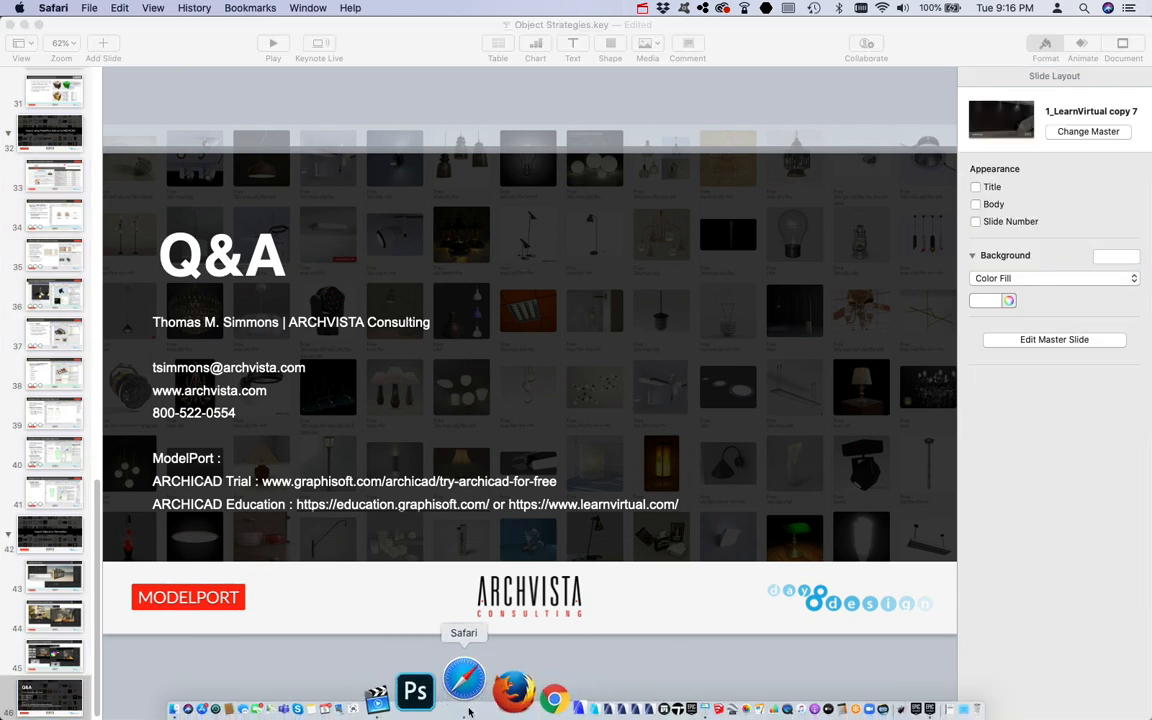
left_click(461, 53)
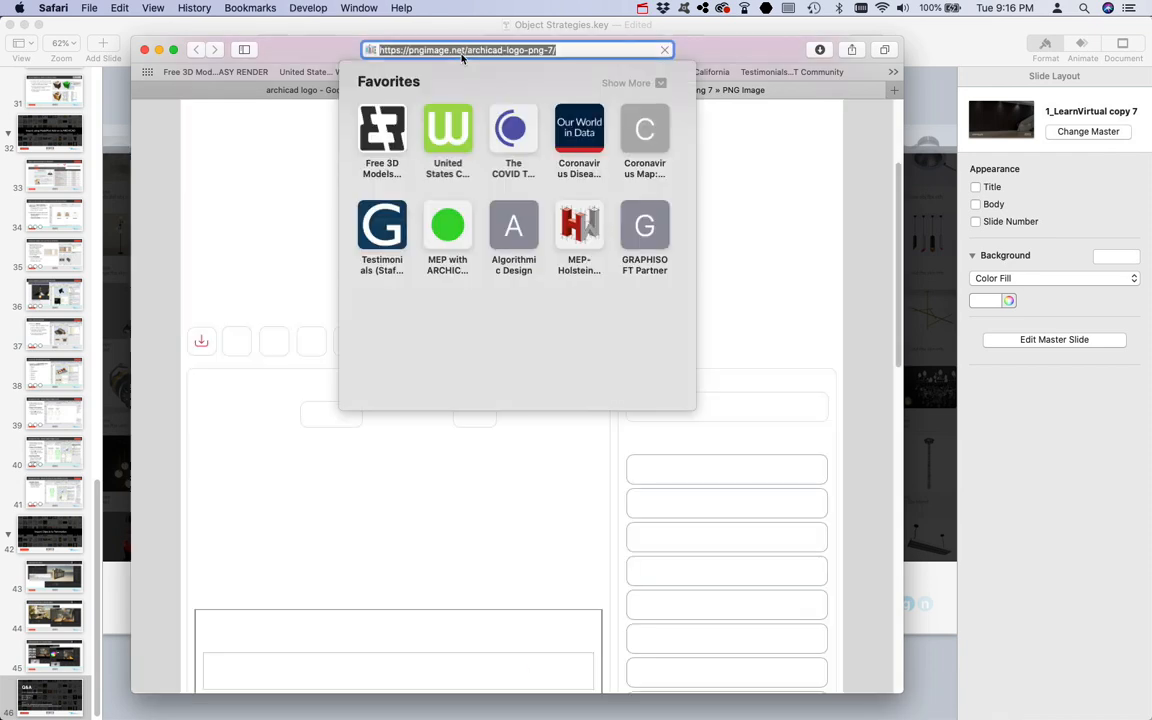
type("archvista.com")
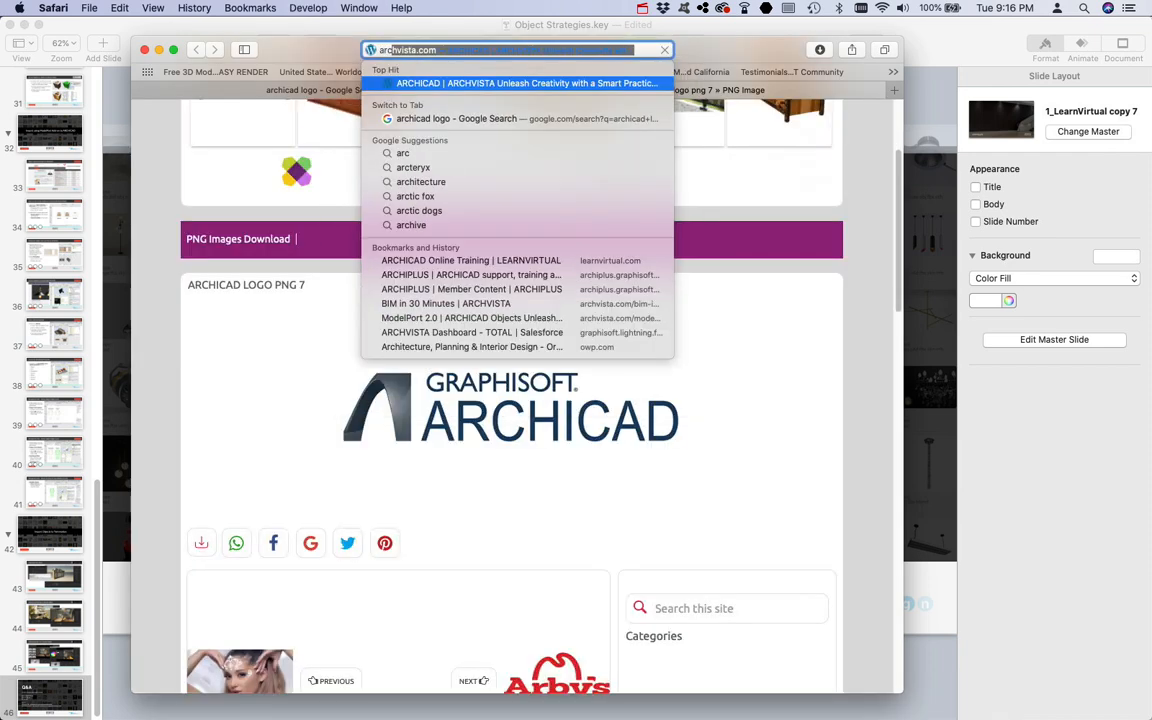
key("Return")
mouse_move(733, 168)
left_click(594, 340)
left_click(563, 50)
key("super+c")
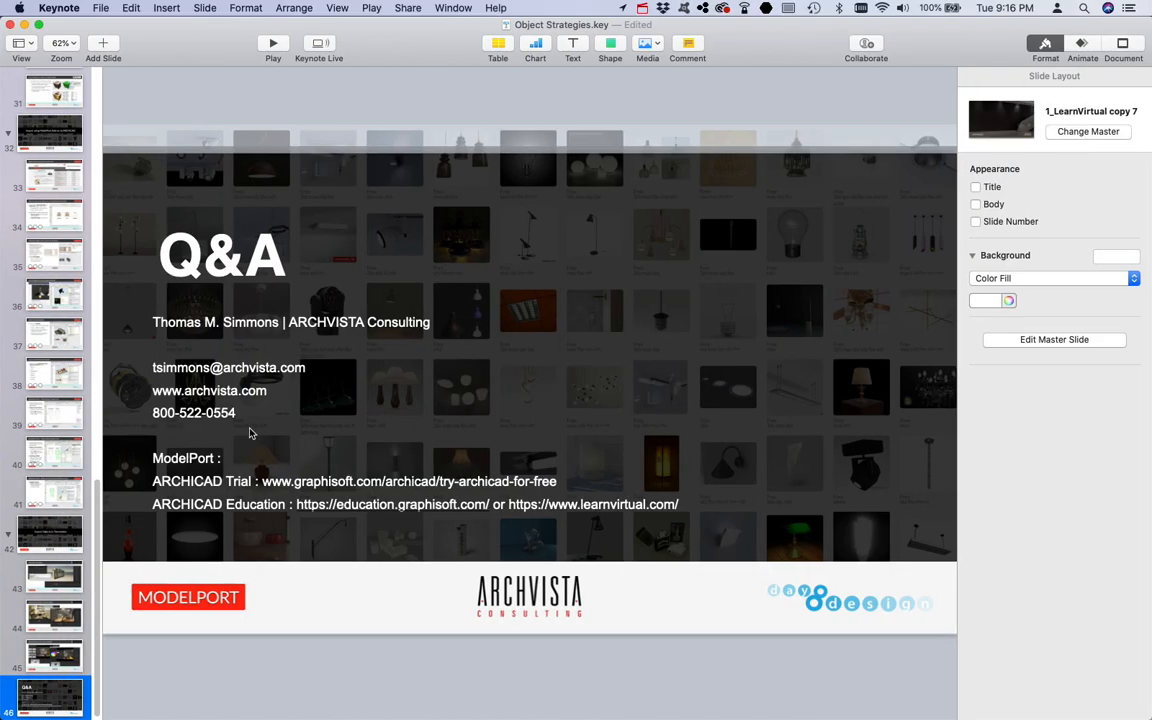
Step: Paste the ModelPort page URL after "ModelPort :" in the contact text
left_click(253, 458)
left_click(253, 458)
key("super+v")
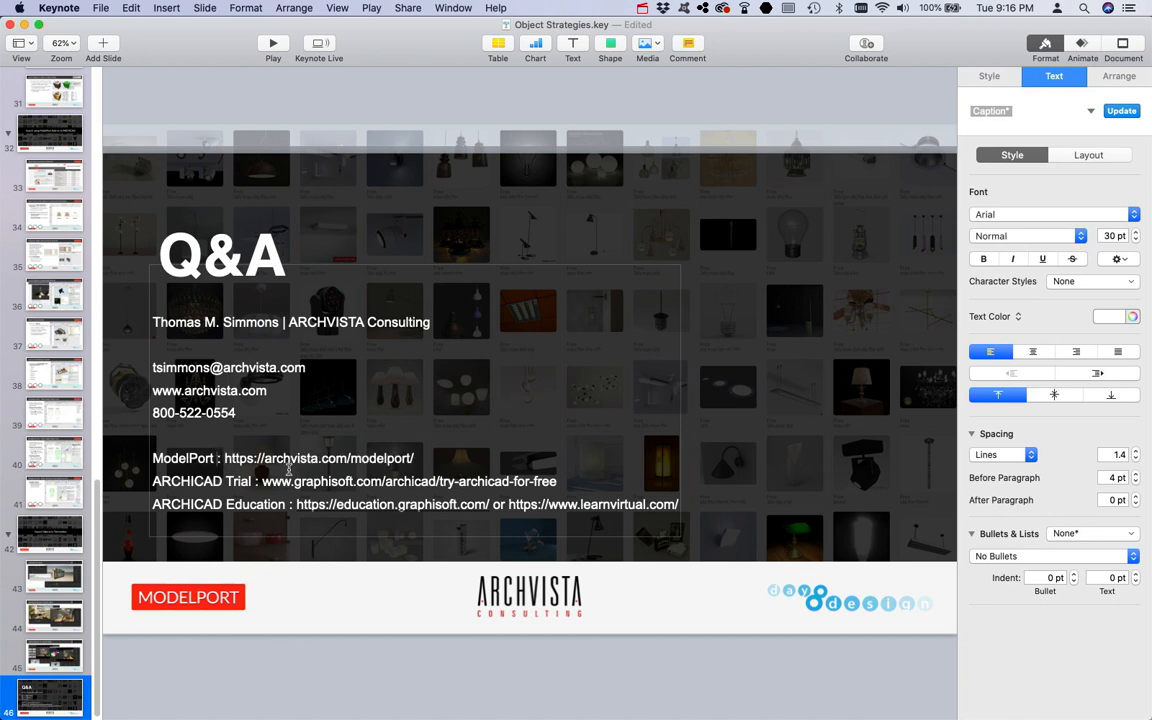
Step: Change the ModelPort label to "ModelPort Trial and Purchase"
type("Trial and ")
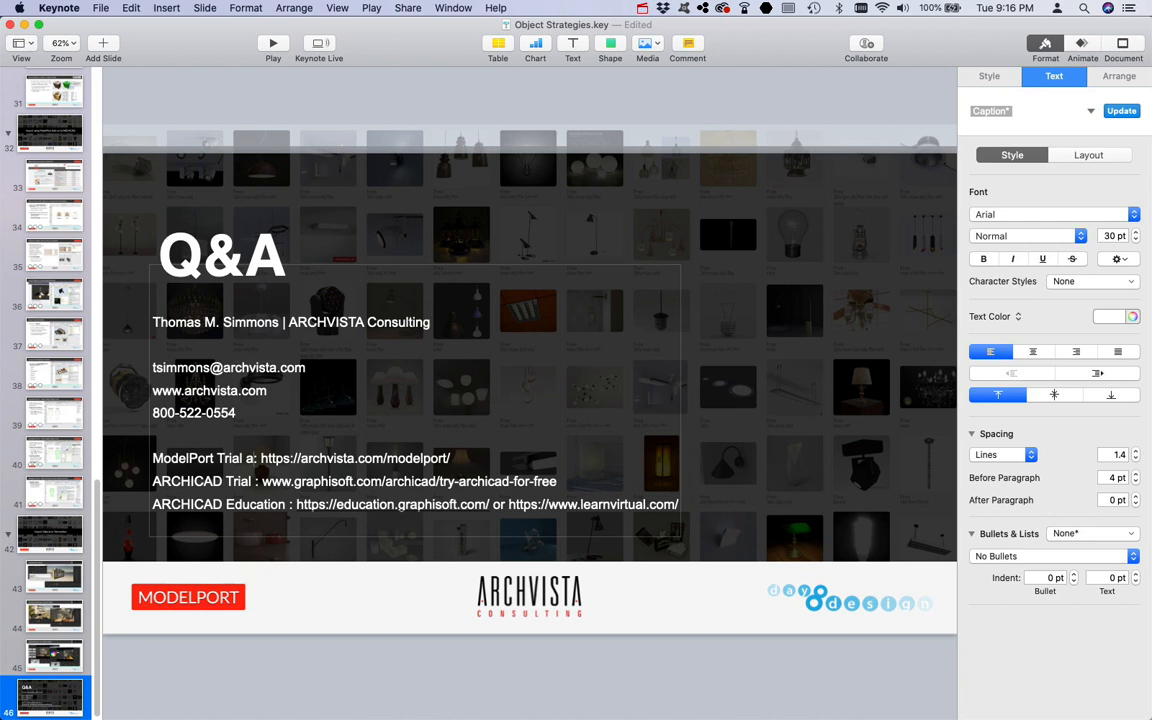
type("Purcha")
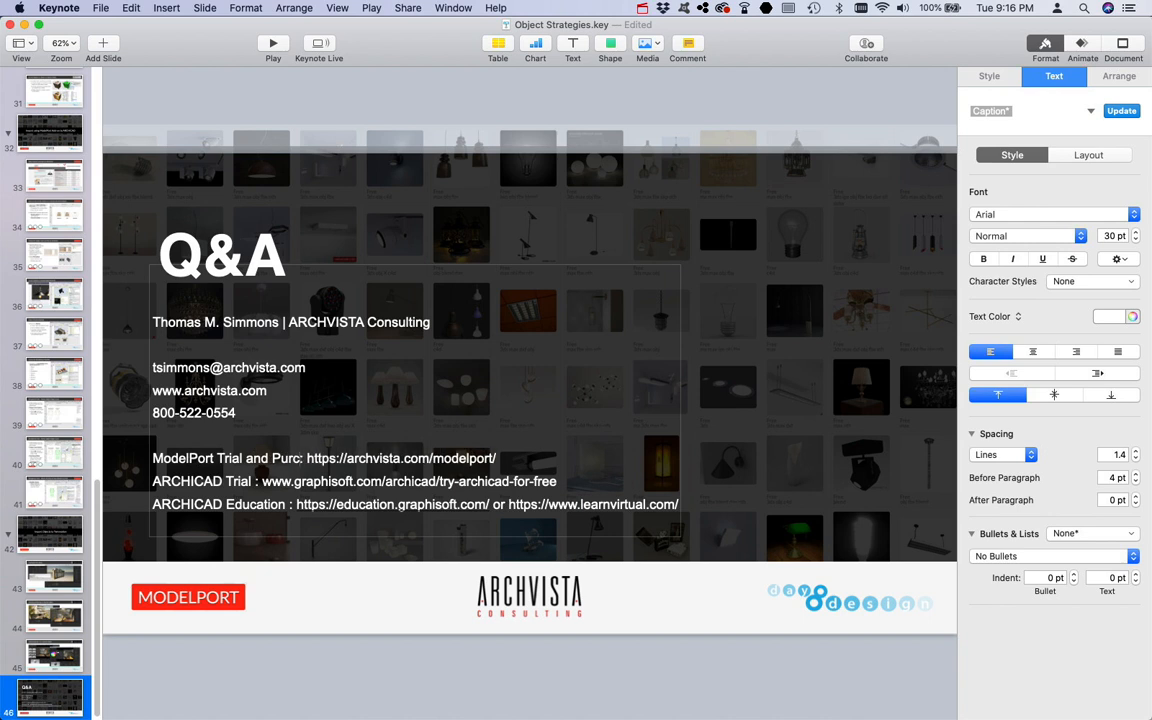
type("se")
key("BackSpace")
type("se")
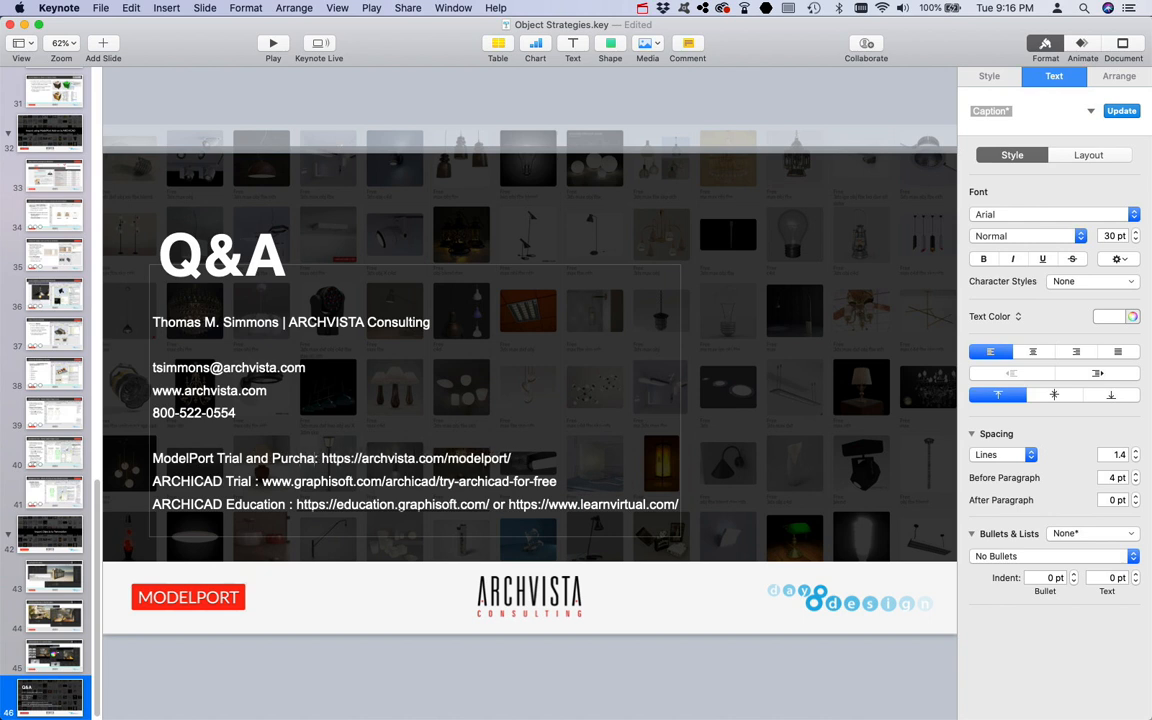
left_click(686, 194)
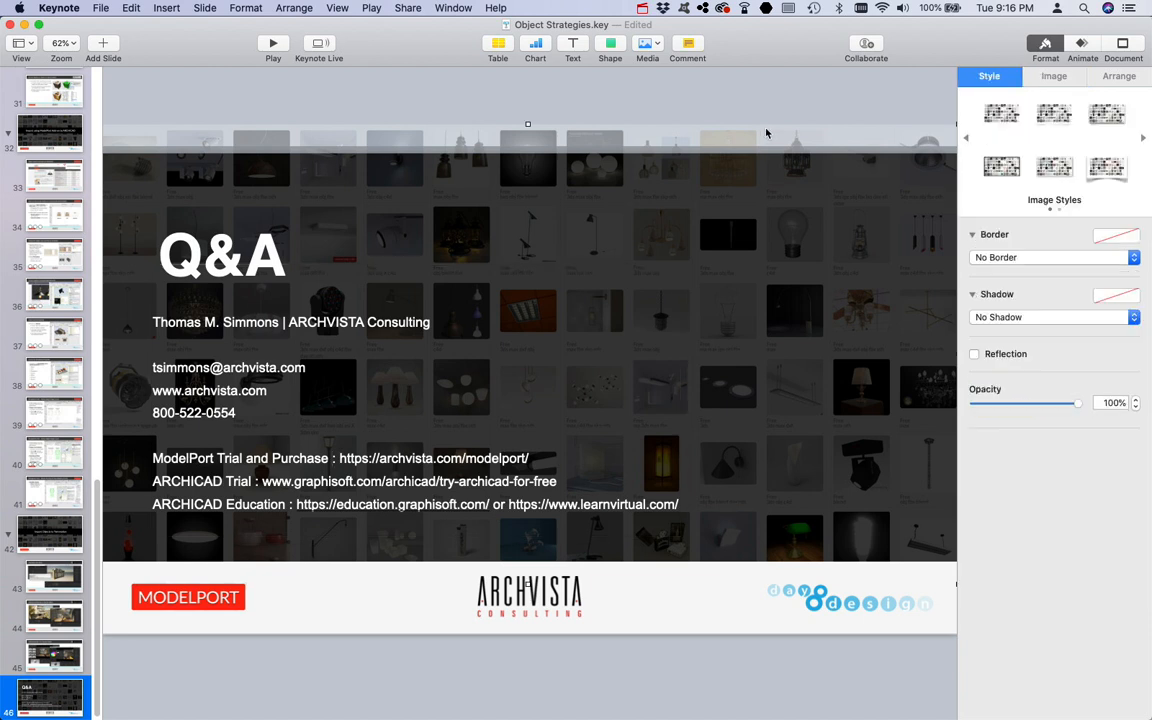
left_click(345, 466)
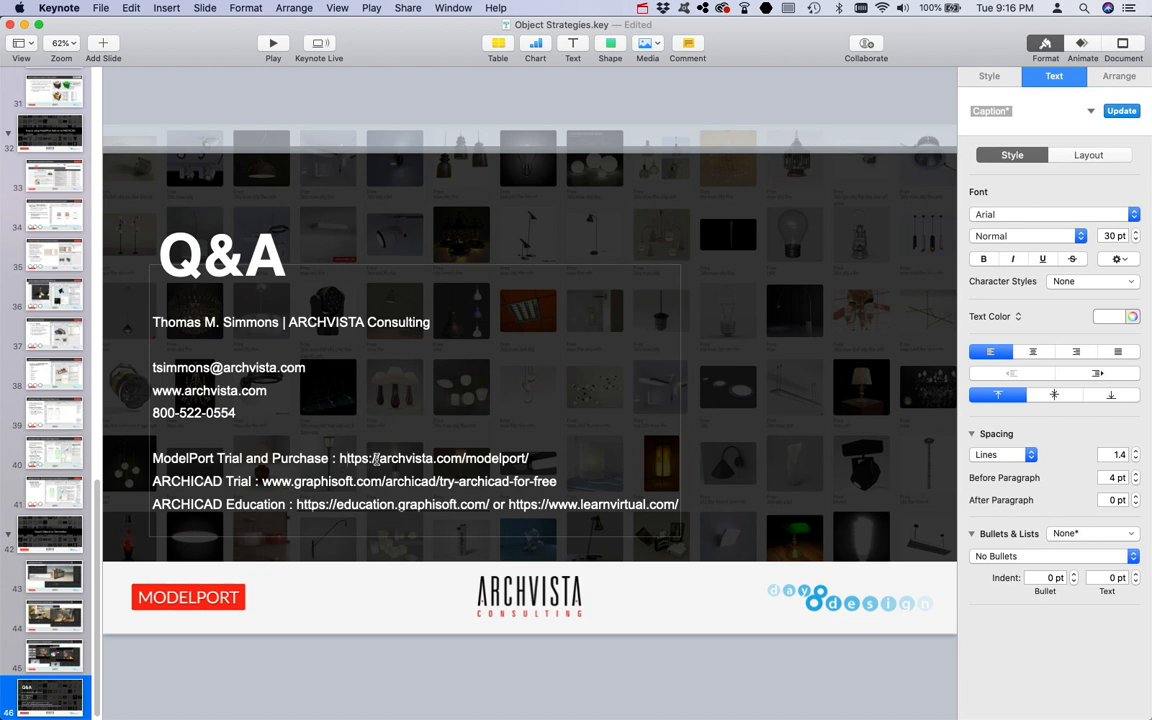
left_click_drag(379, 459, 341, 457)
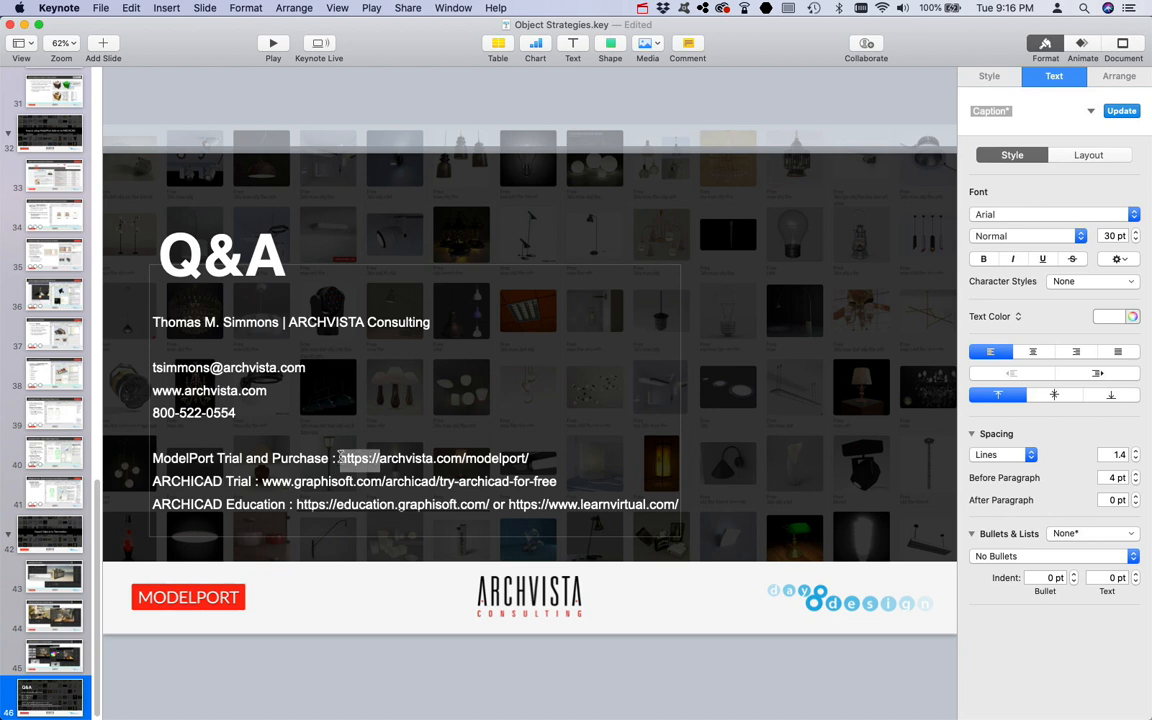
type("www.")
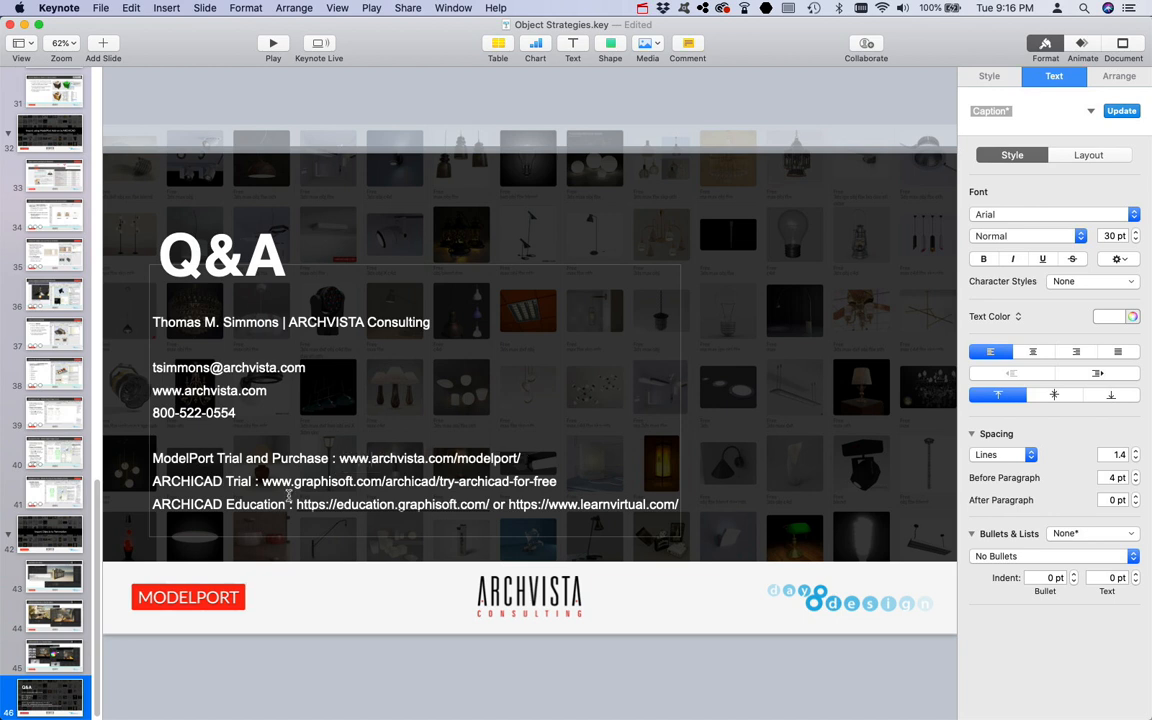
left_click_drag(295, 504, 489, 506)
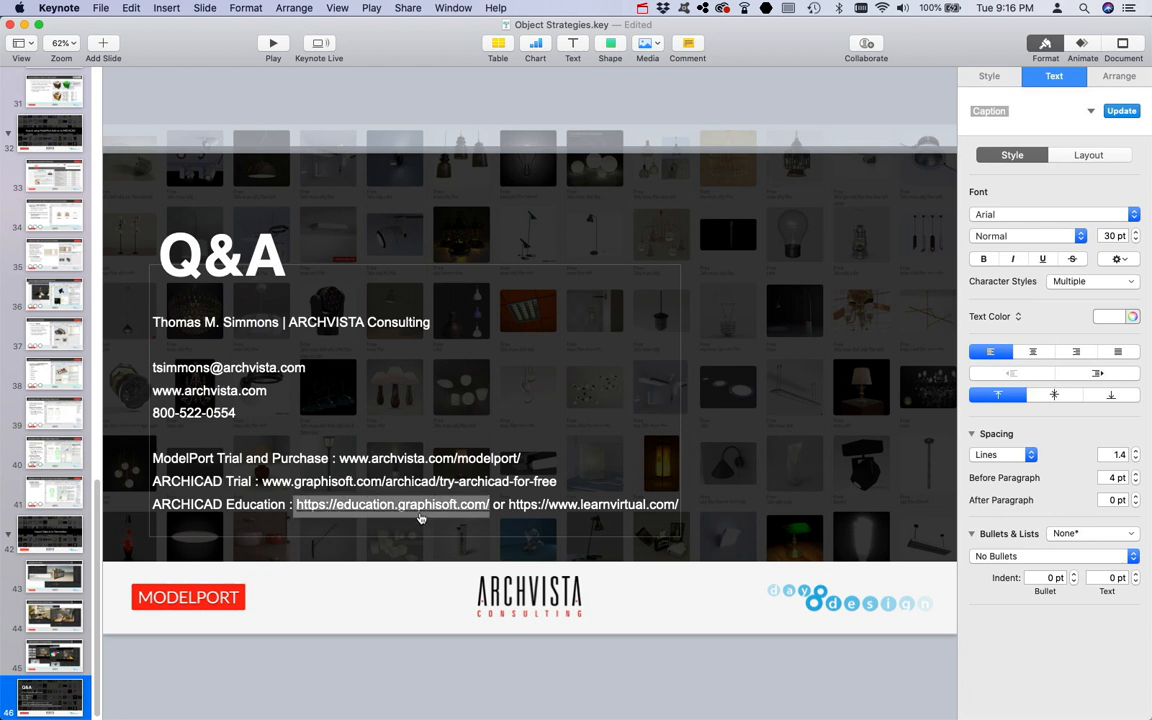
left_click(497, 505)
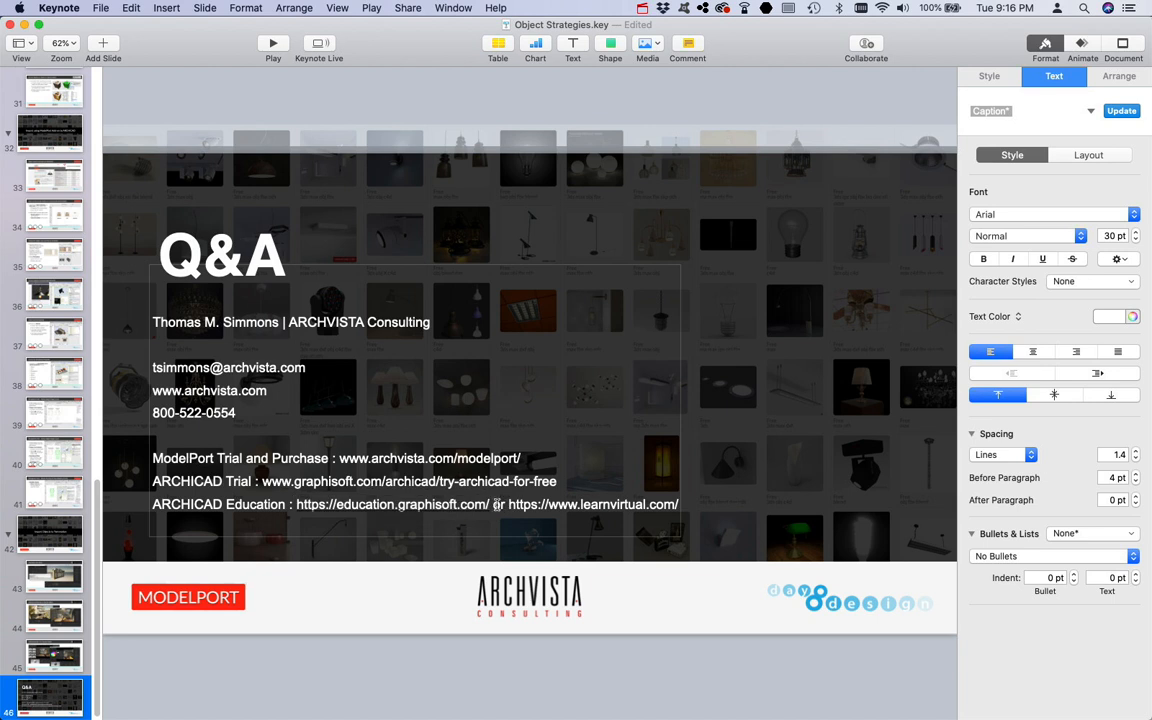
left_click(519, 90)
Step: Set the font size of the name and company line to 40 pt
double_click(169, 353)
left_click_drag(413, 328, 111, 326)
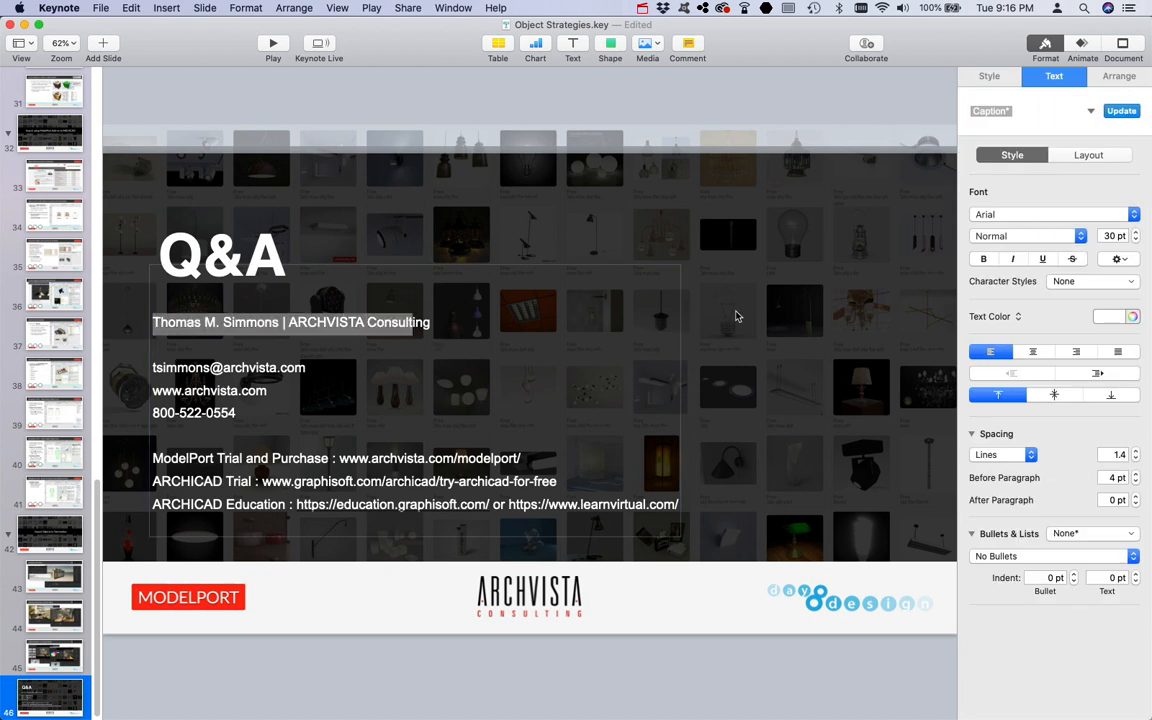
left_click(1110, 236)
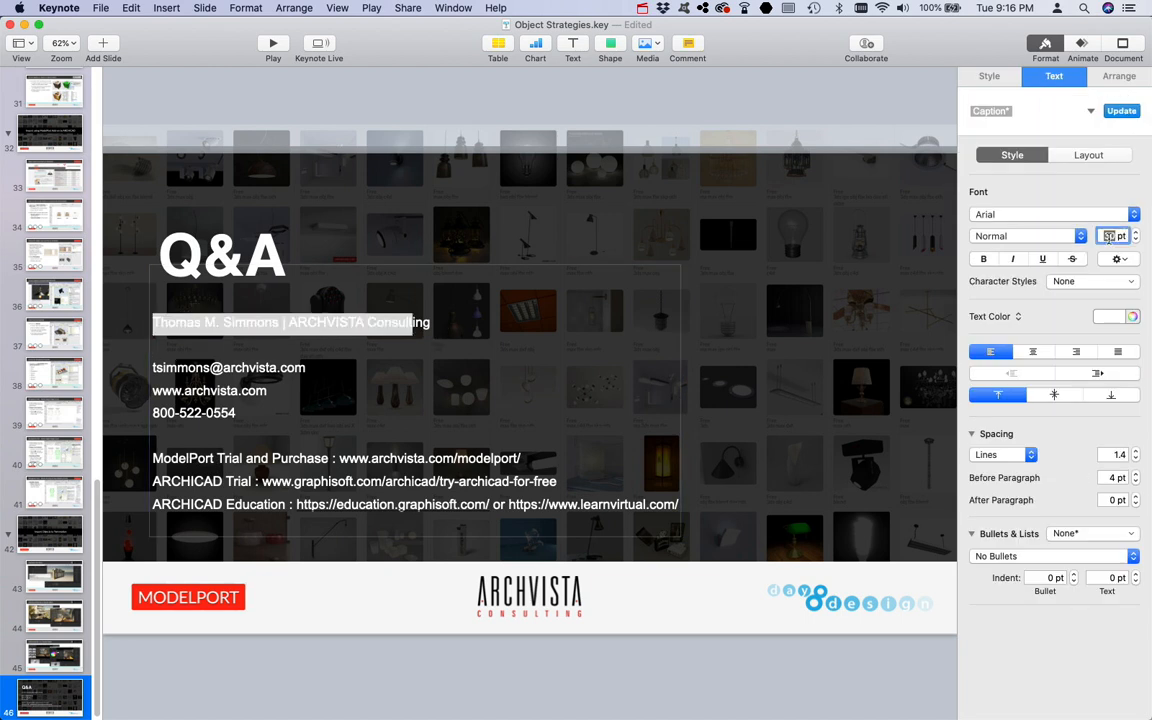
type("40")
key("Return")
key("super+z")
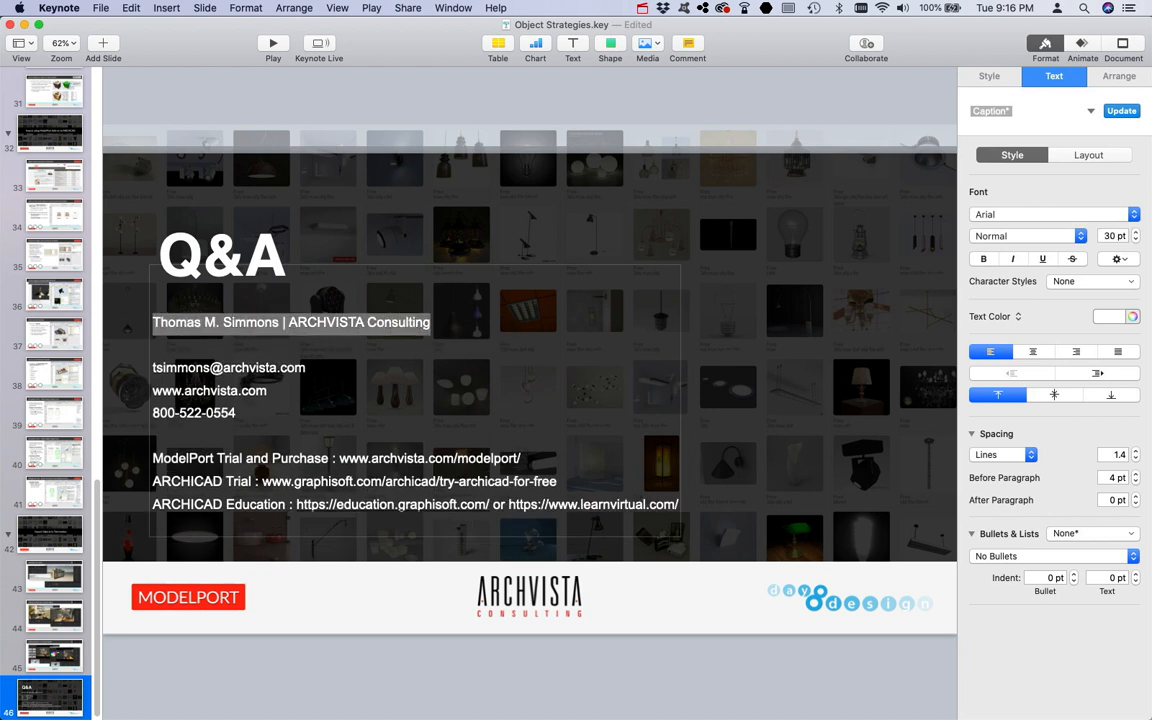
left_click(1110, 236)
type("3")
key("Return")
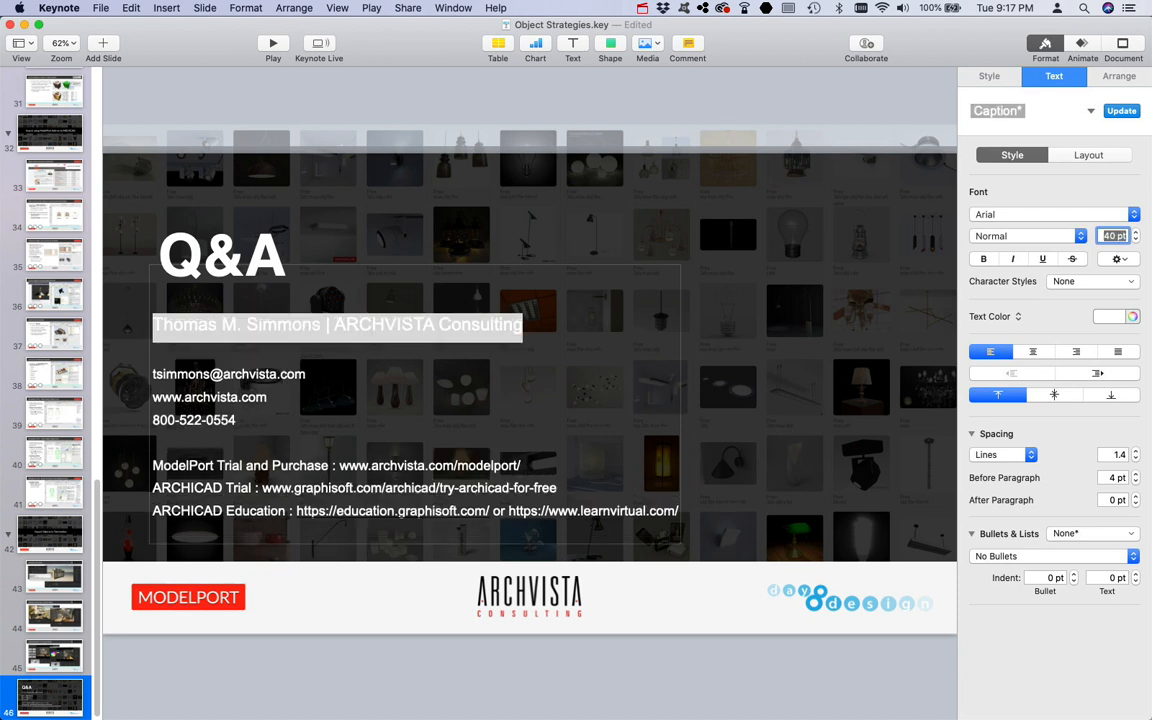
left_click(801, 97)
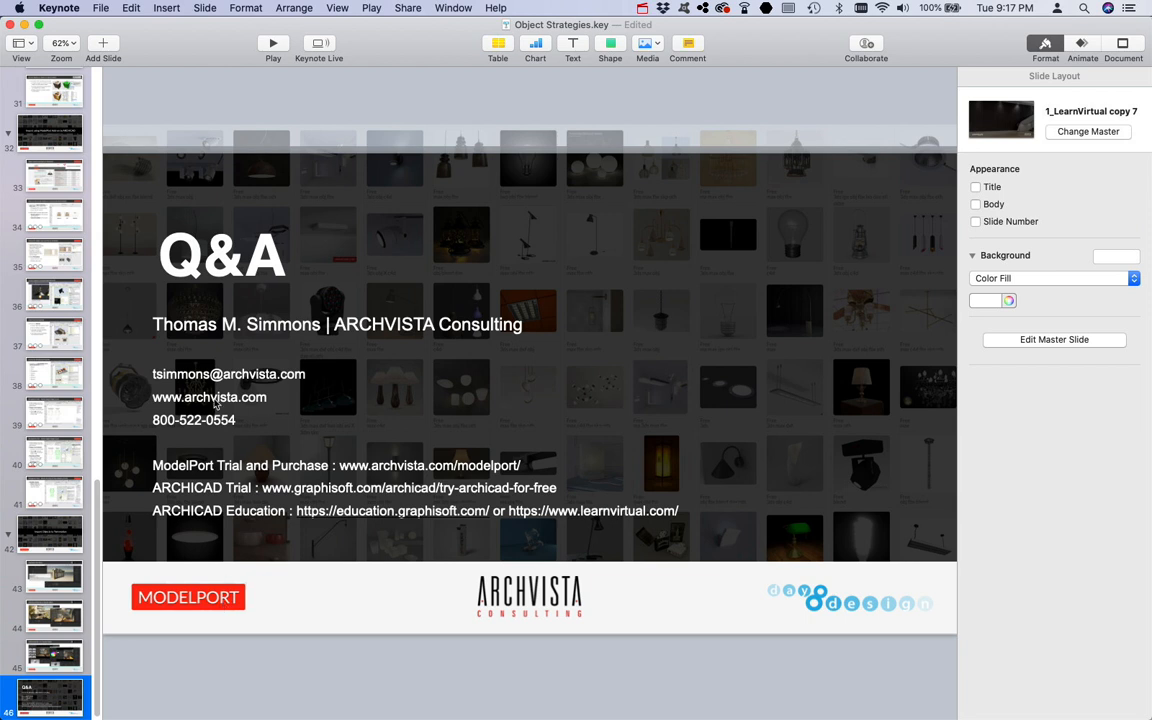
Step: Apply text bullets to the contact and link lines, and delete the empty trailing bullet
left_click(160, 355)
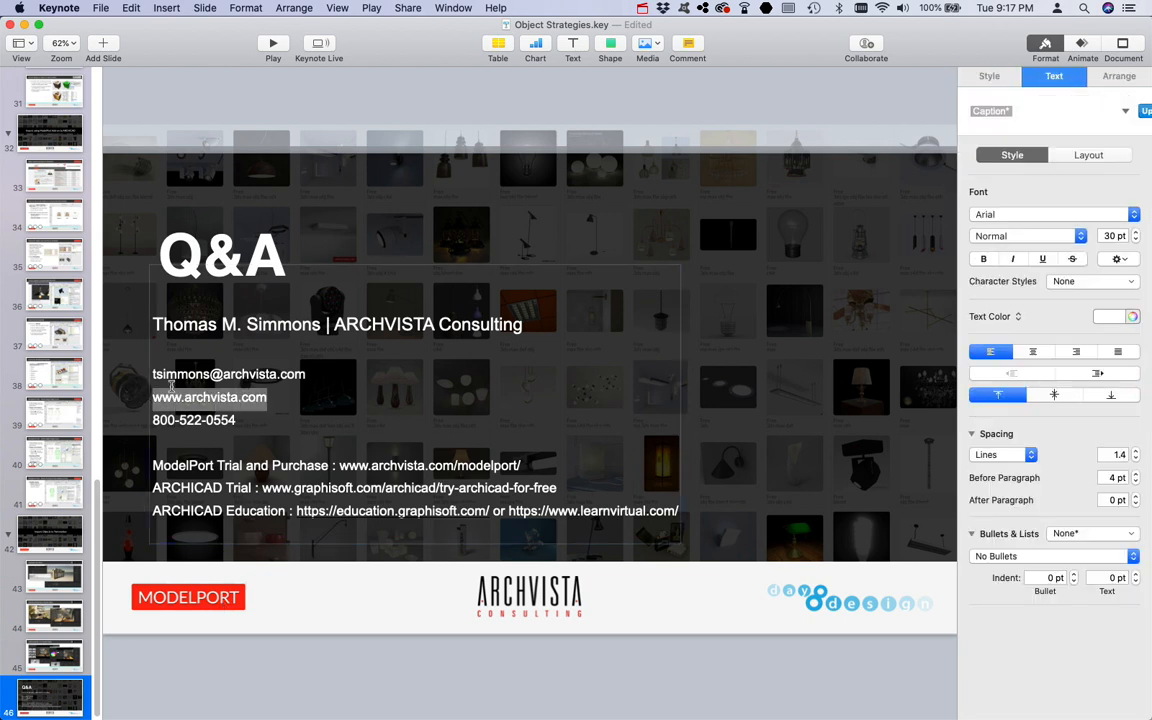
left_click_drag(145, 340, 679, 511)
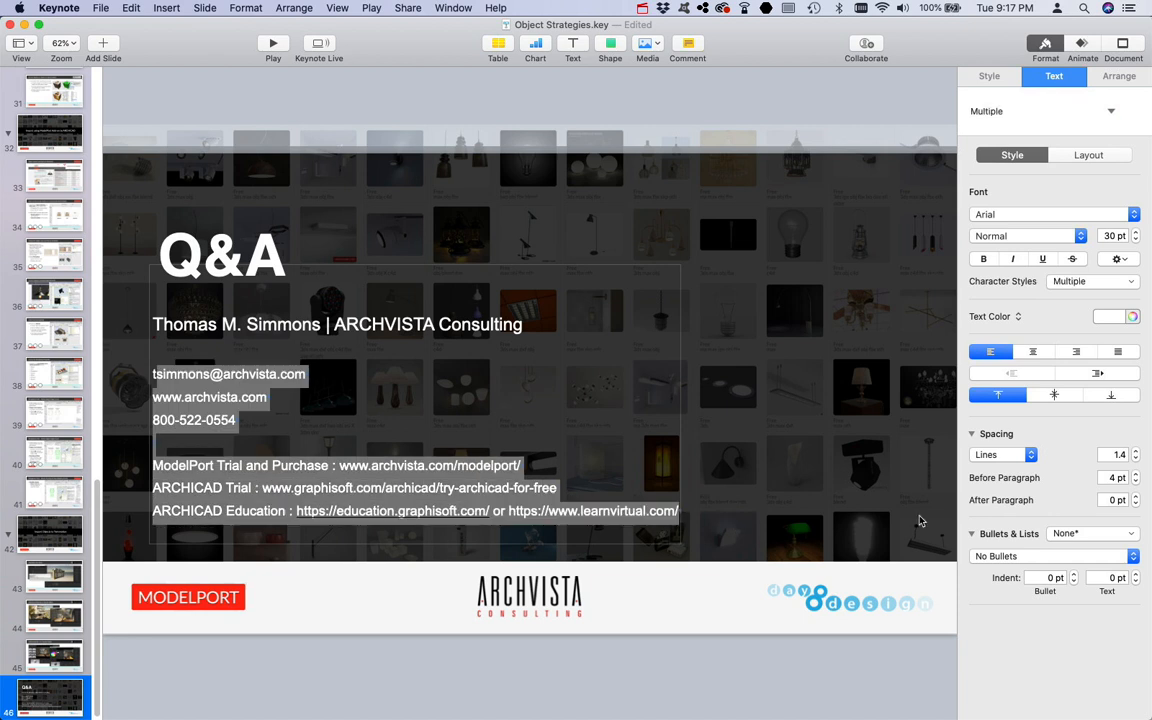
left_click(1040, 556)
left_click(1040, 569)
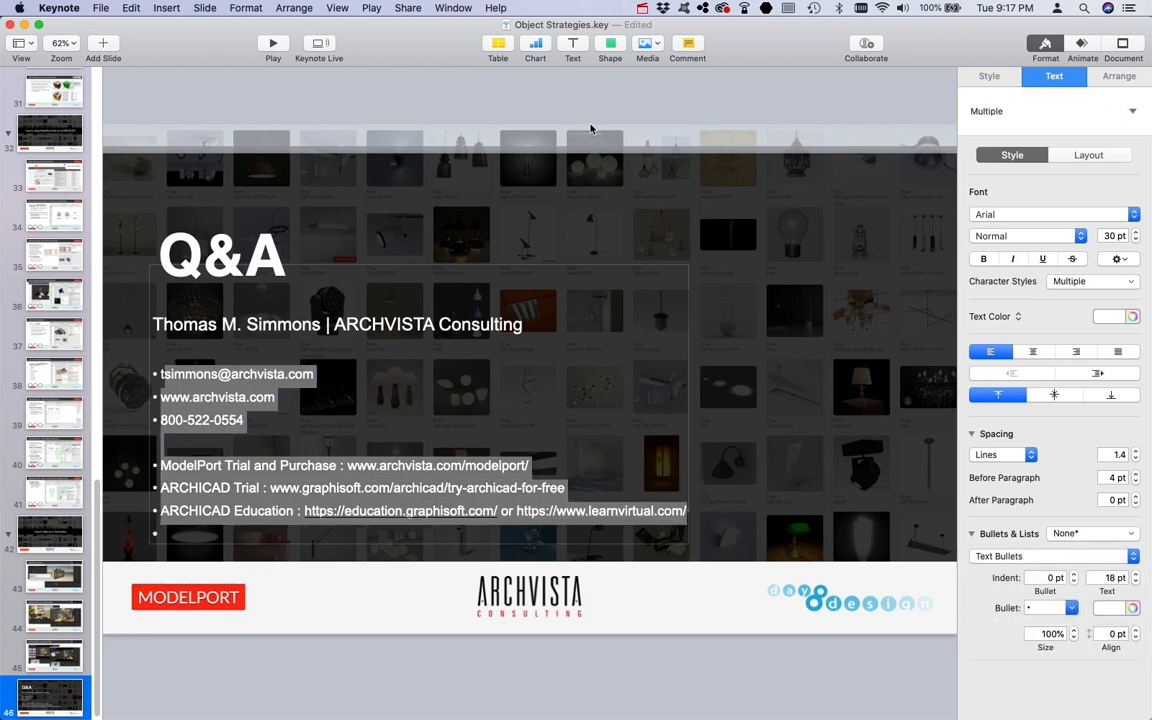
left_click(535, 119)
left_click(173, 533)
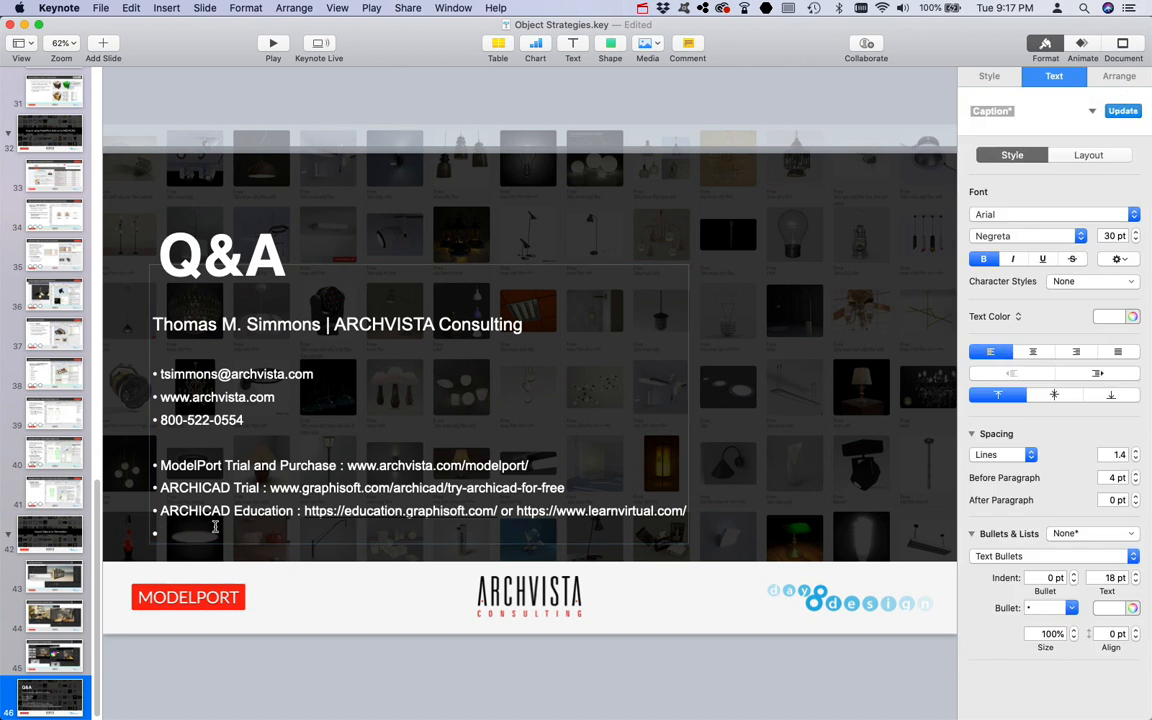
key("BackSpace")
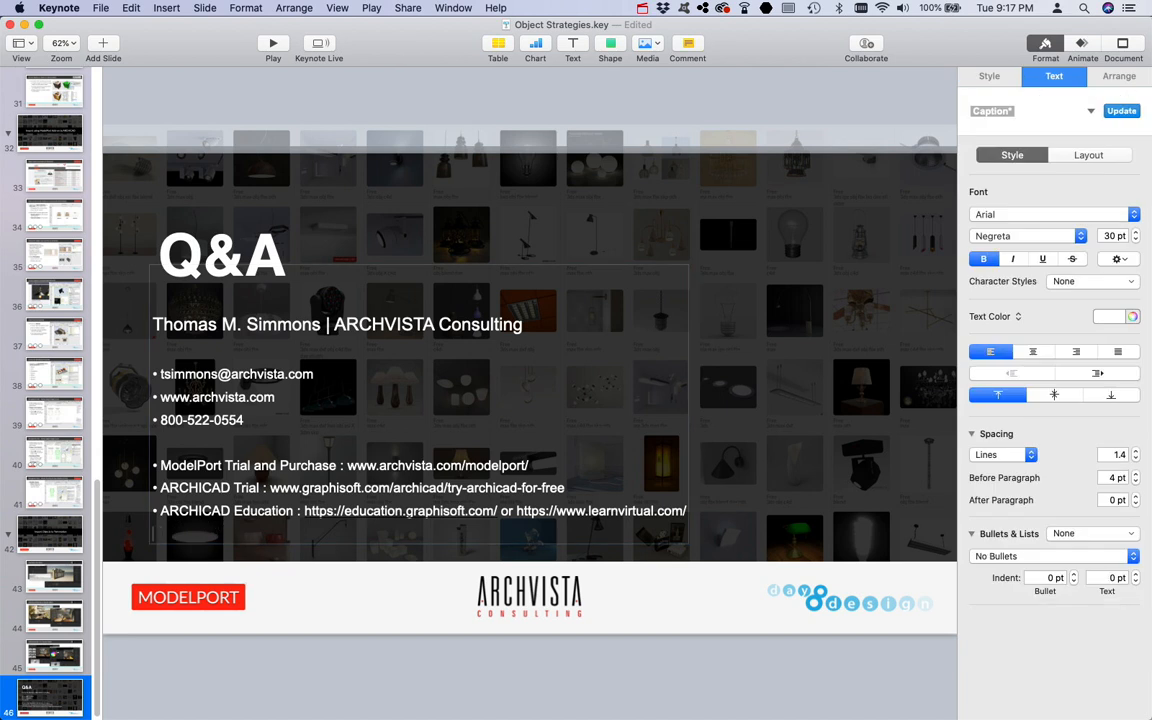
left_click(382, 108)
Step: Move the contact text box slightly down and right, and play the slideshow from the Q&A slide
left_click(58, 652)
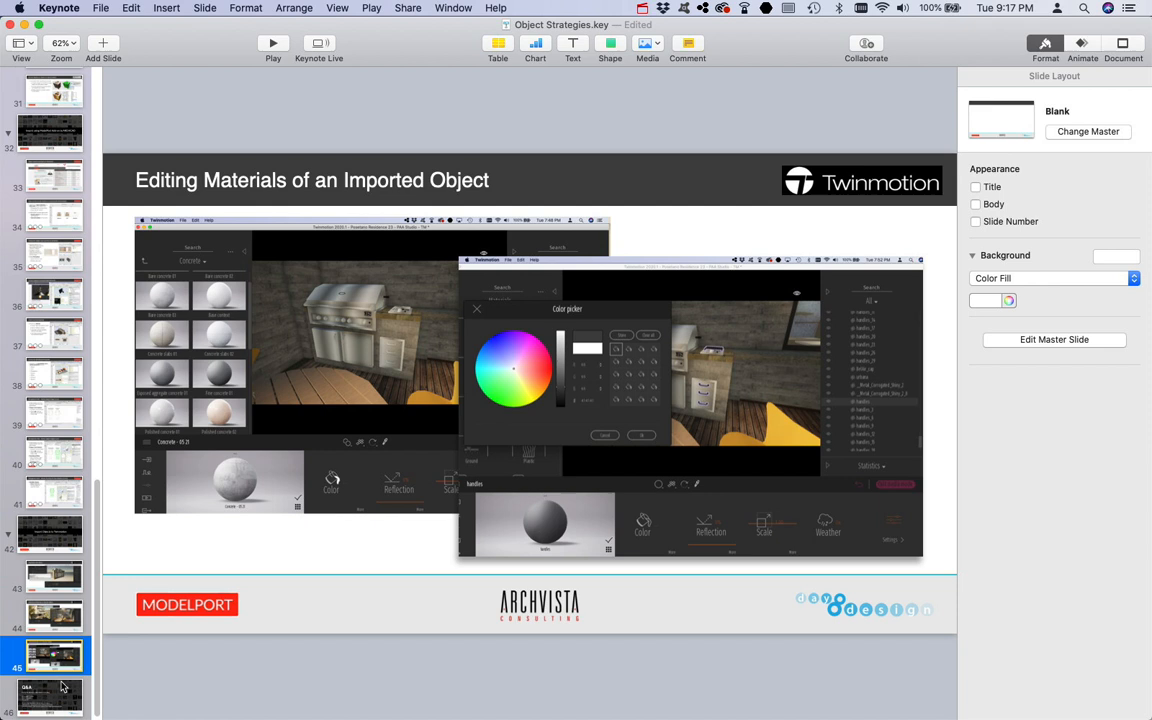
left_click(62, 686)
left_click_drag(258, 297, 295, 338)
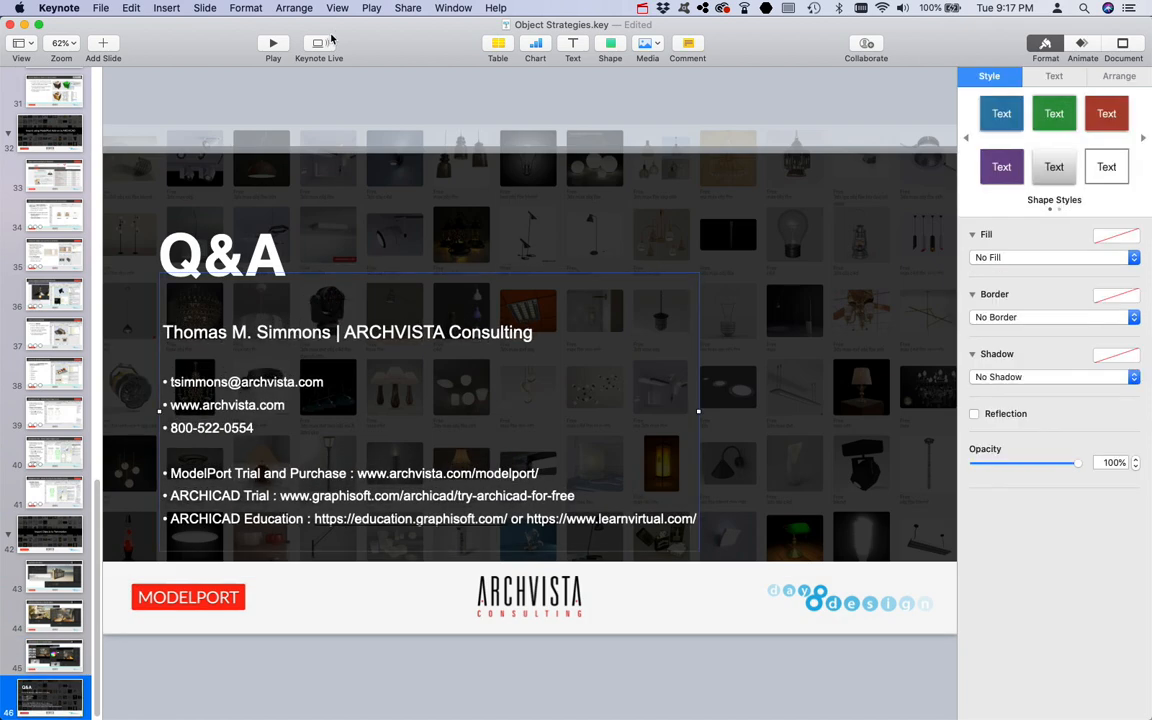
left_click(273, 45)
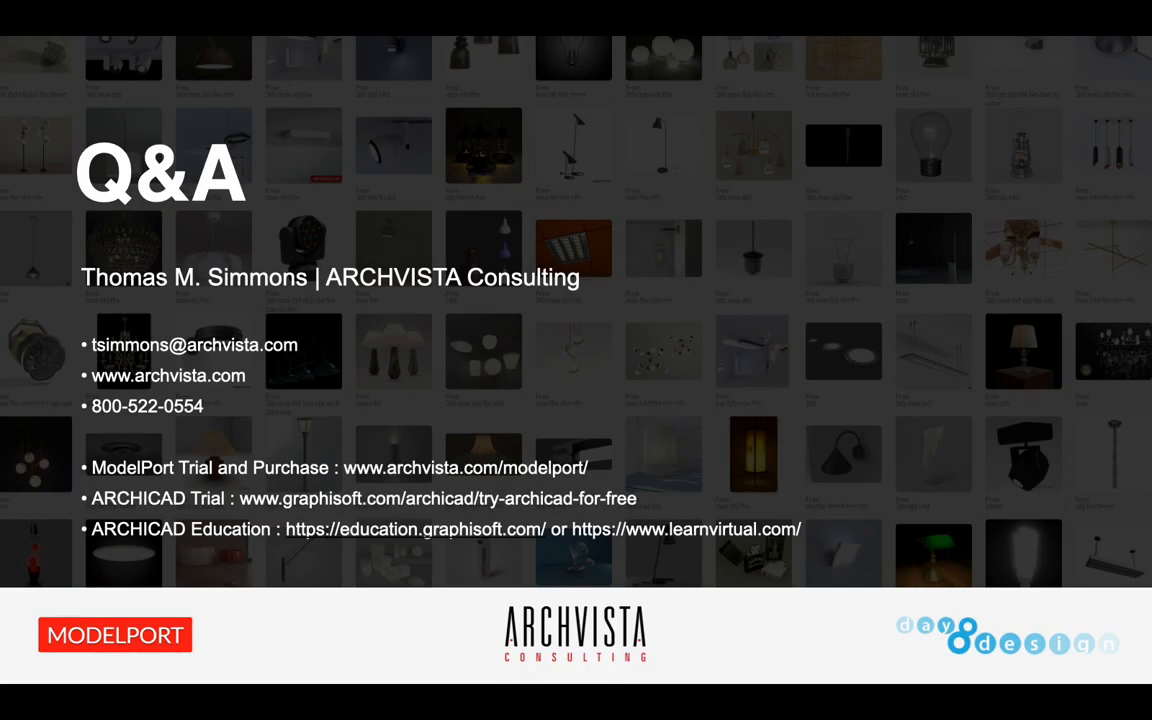